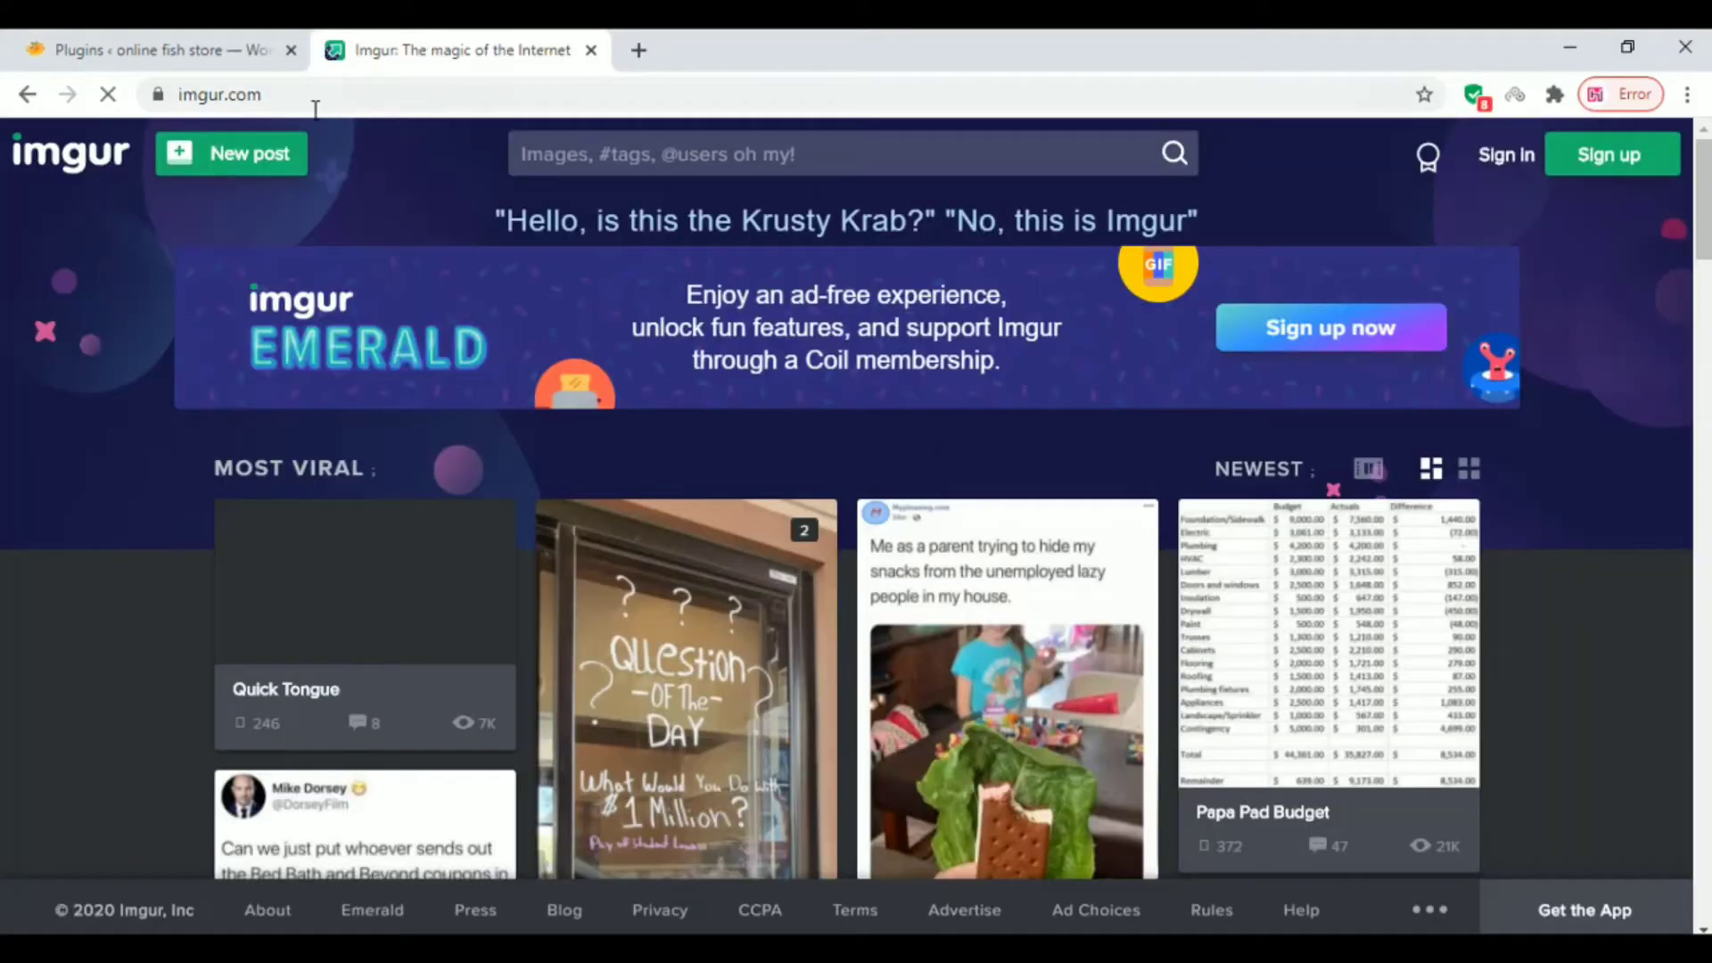
- Begin a new Imgur account sign-up with Google, reaching the 7-digit verification code prompt
drag(292, 96, 166, 98)
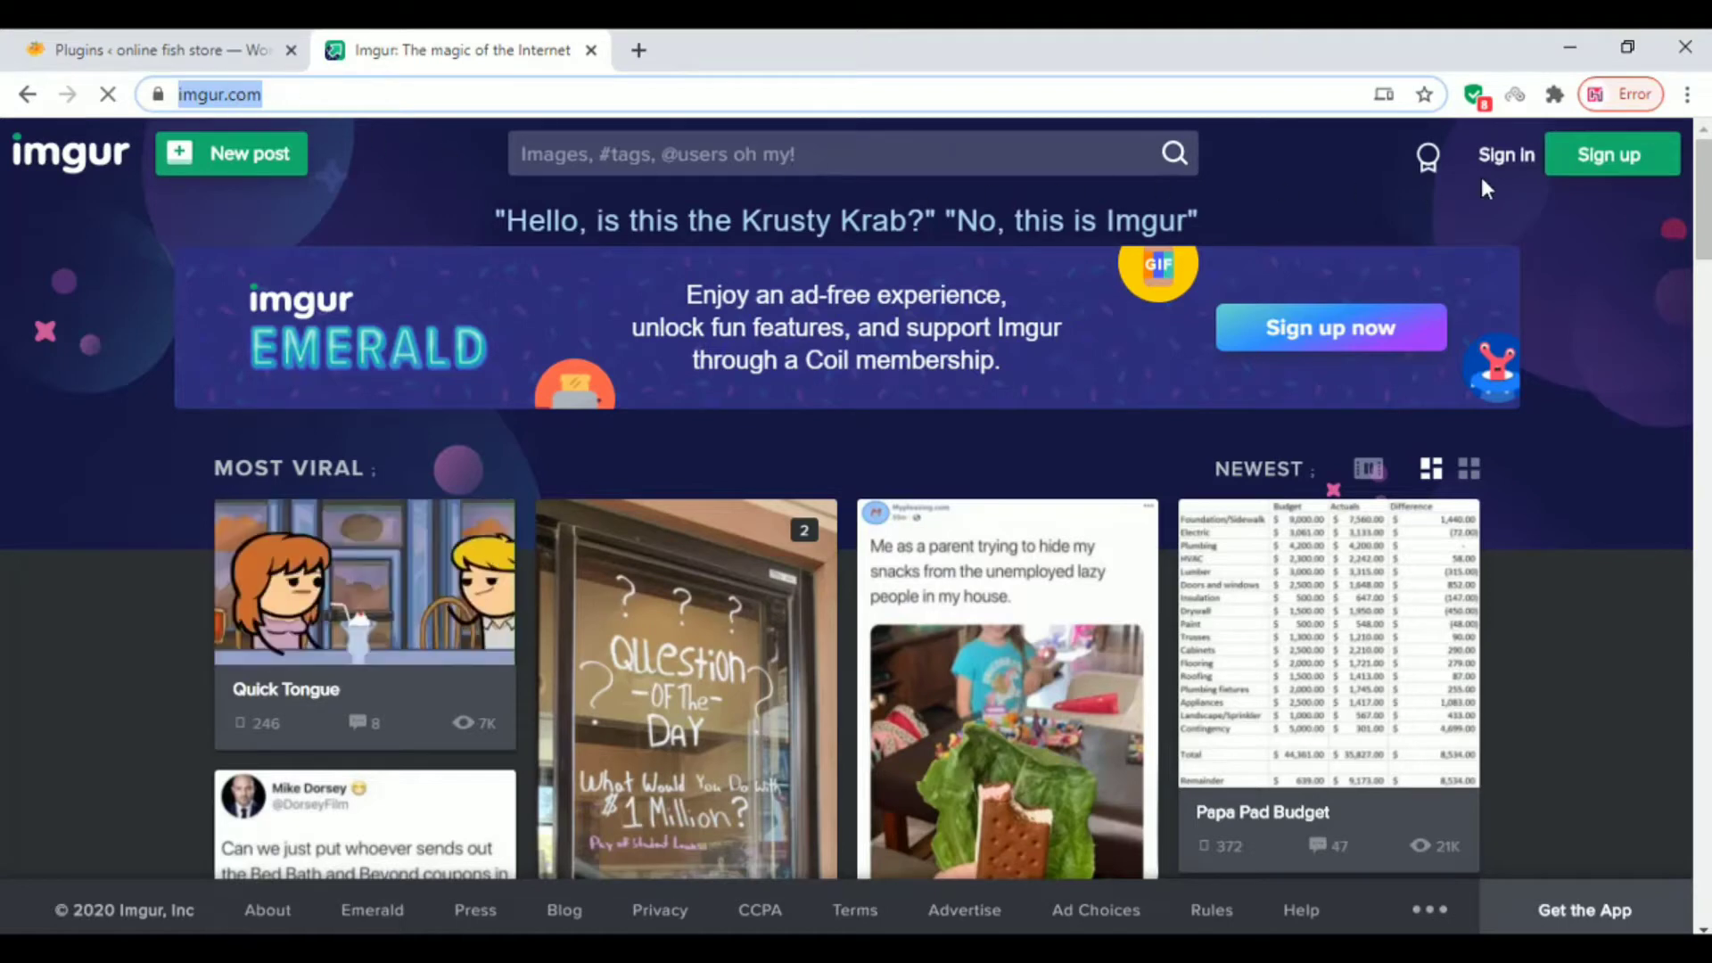
click(1644, 162)
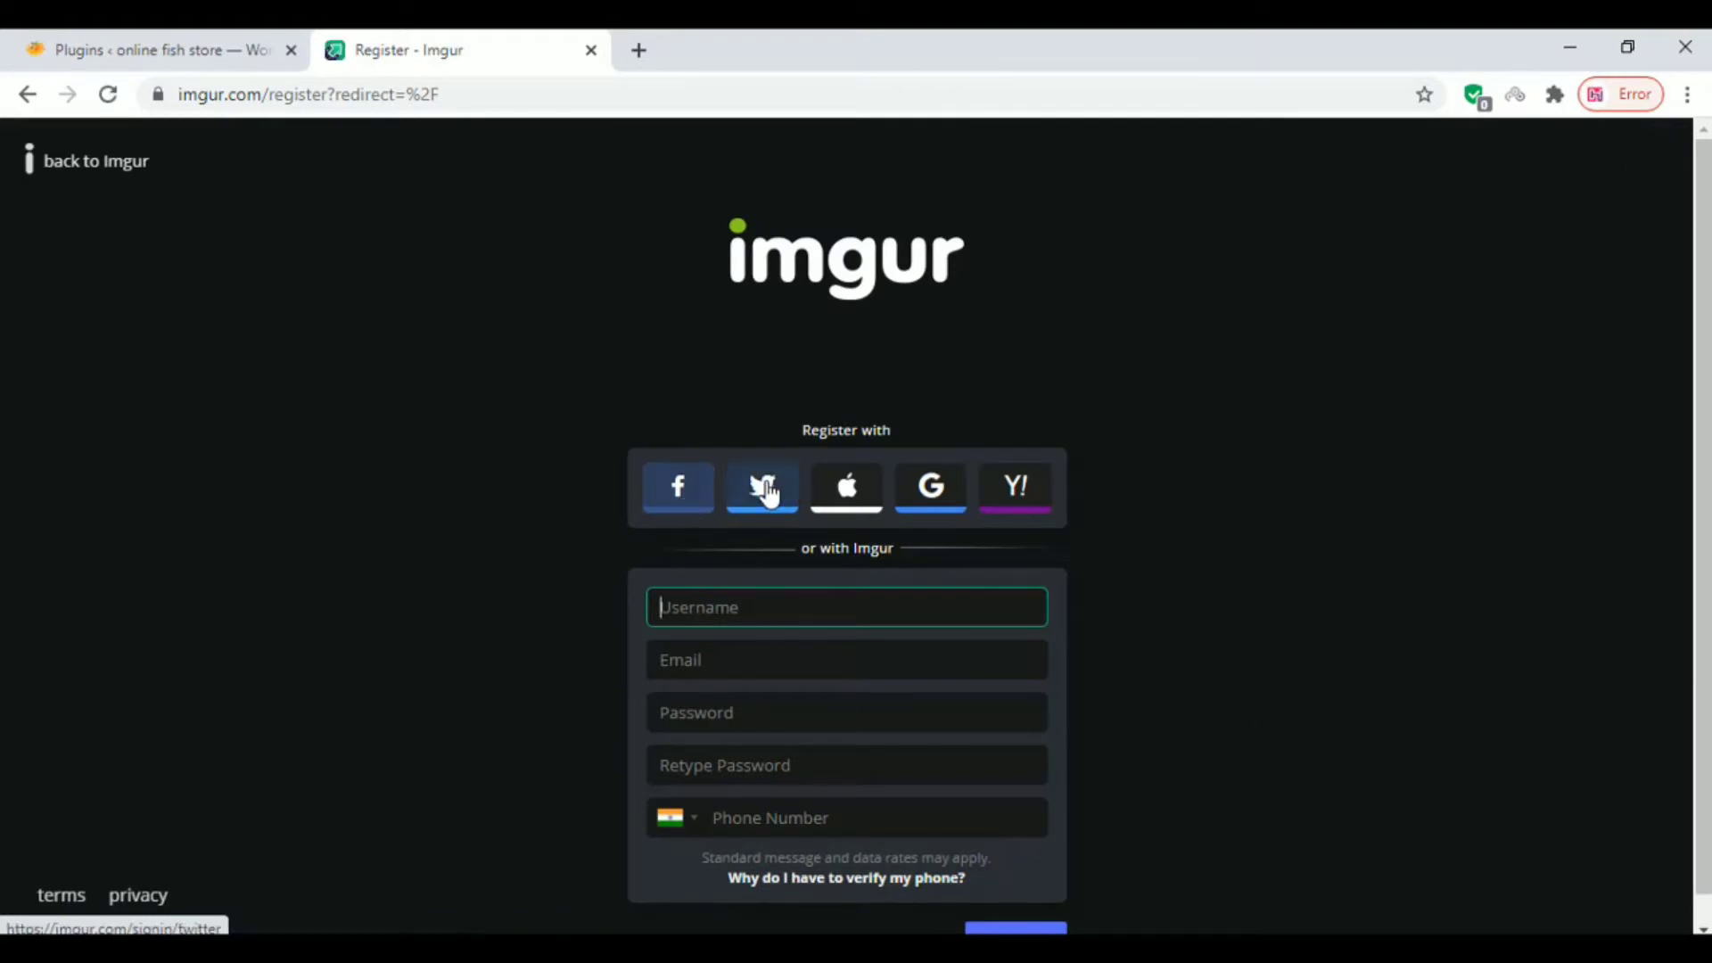
click(931, 486)
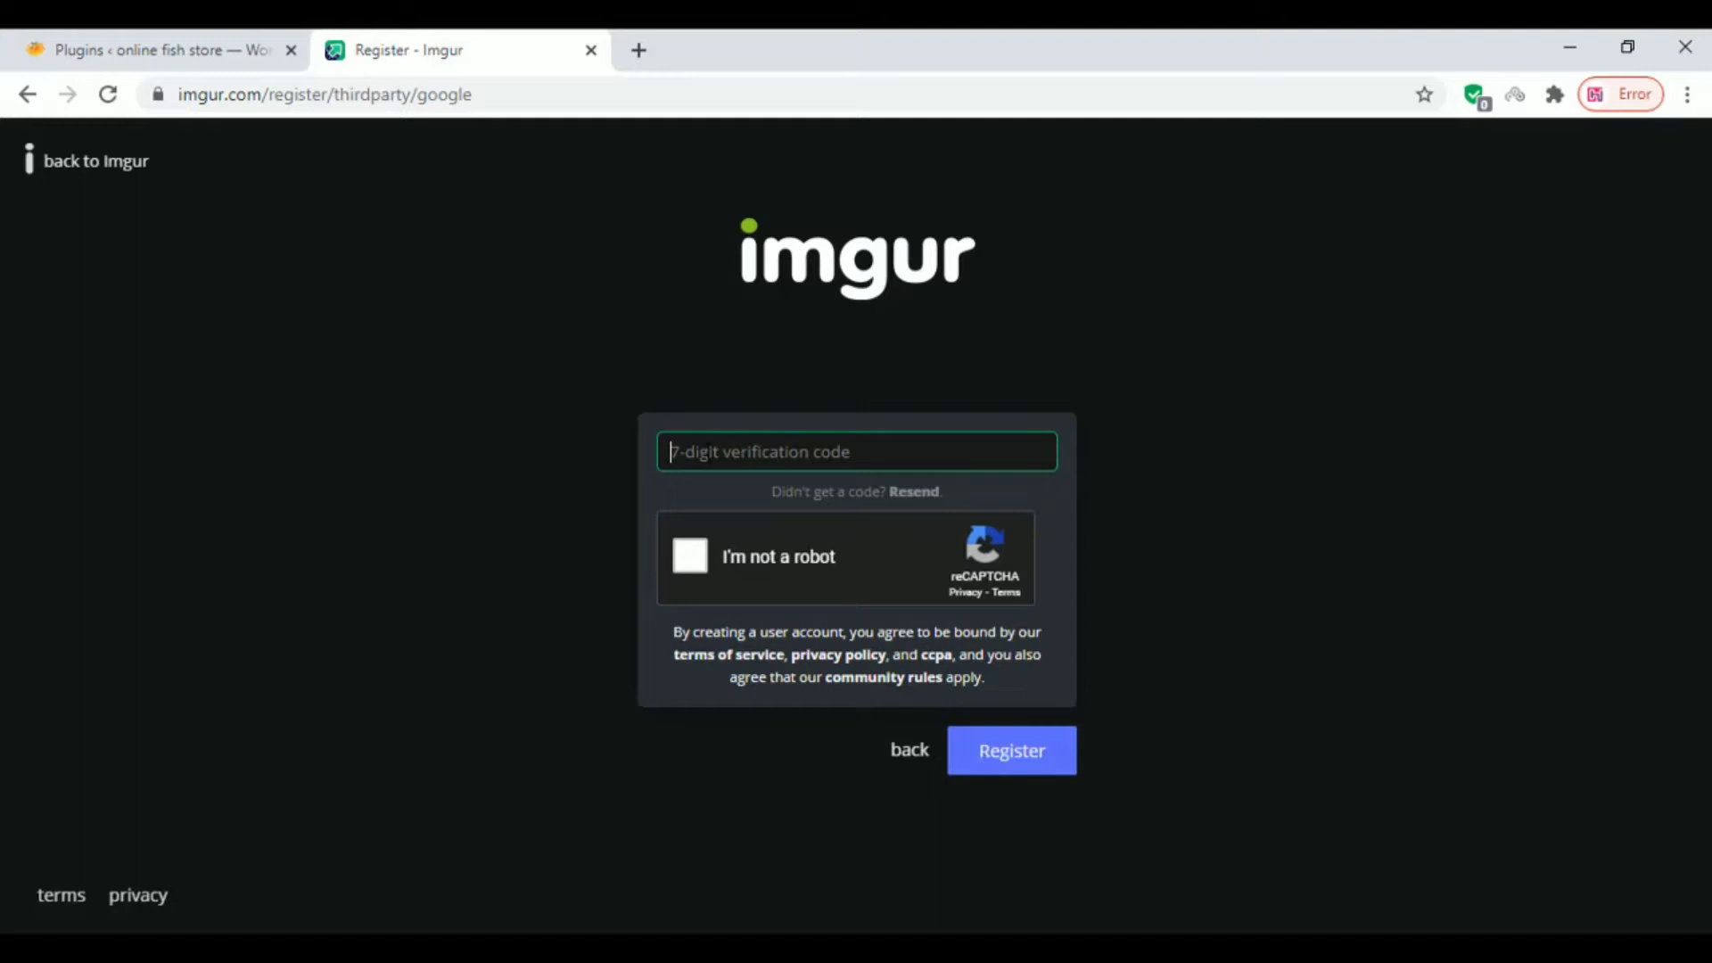
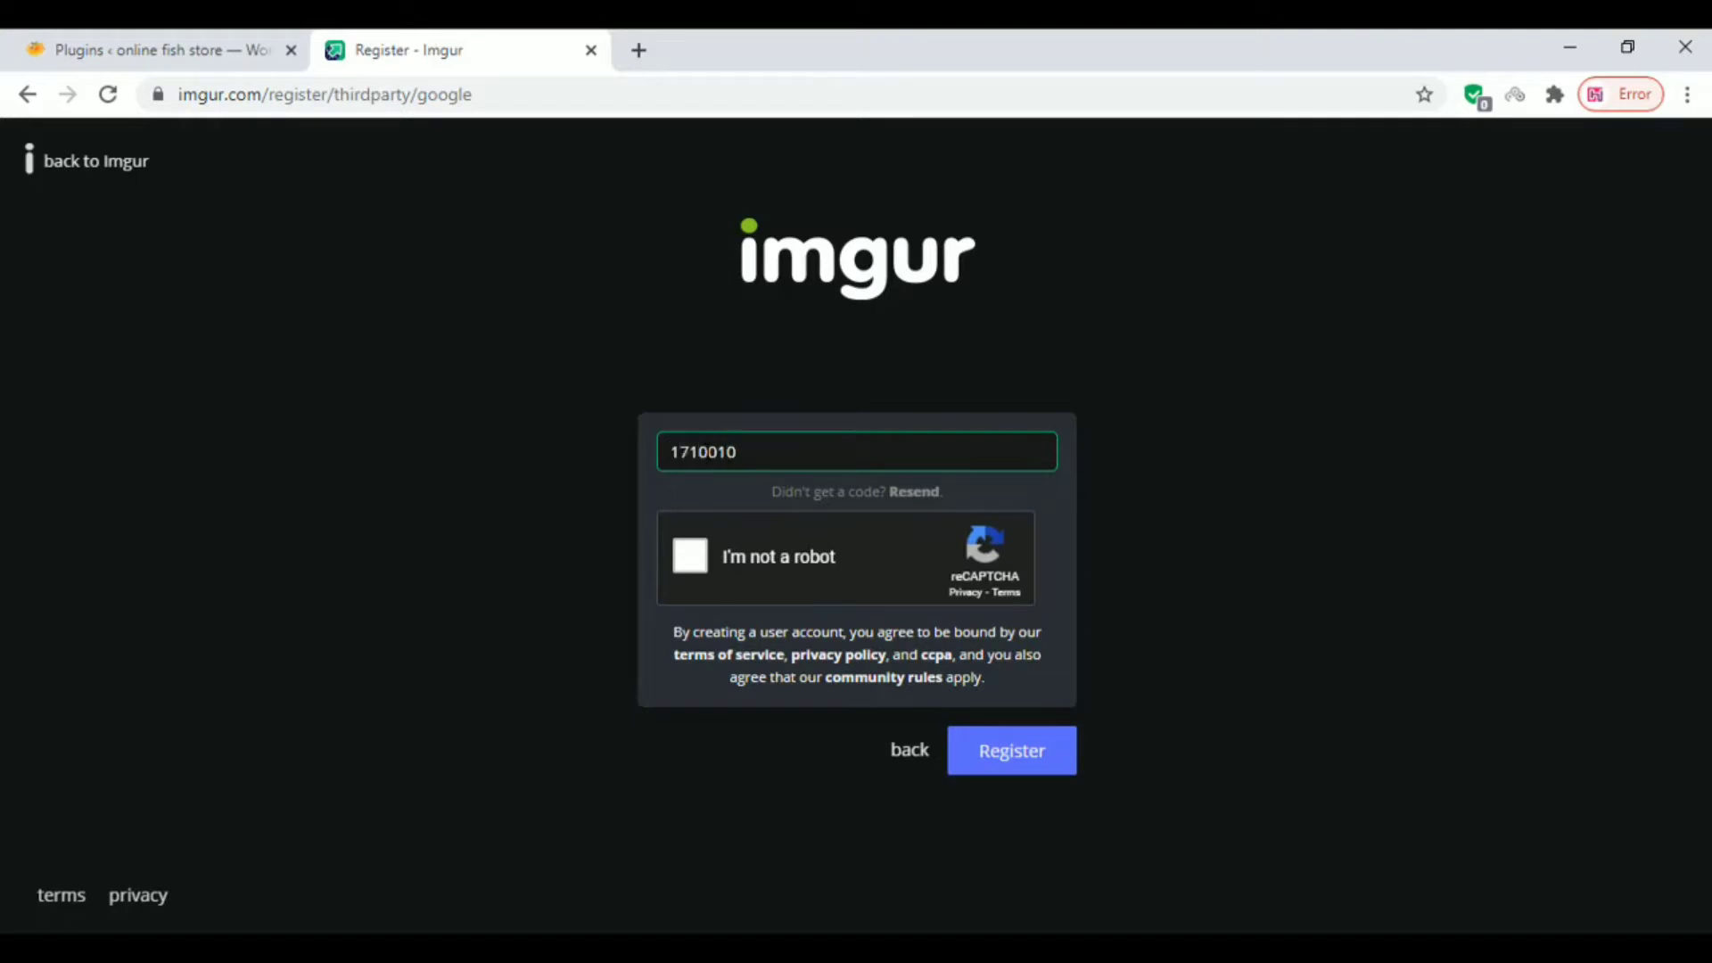
- Enter the verification code, tick 'I'm not a robot', and register the Imgur account
click(692, 558)
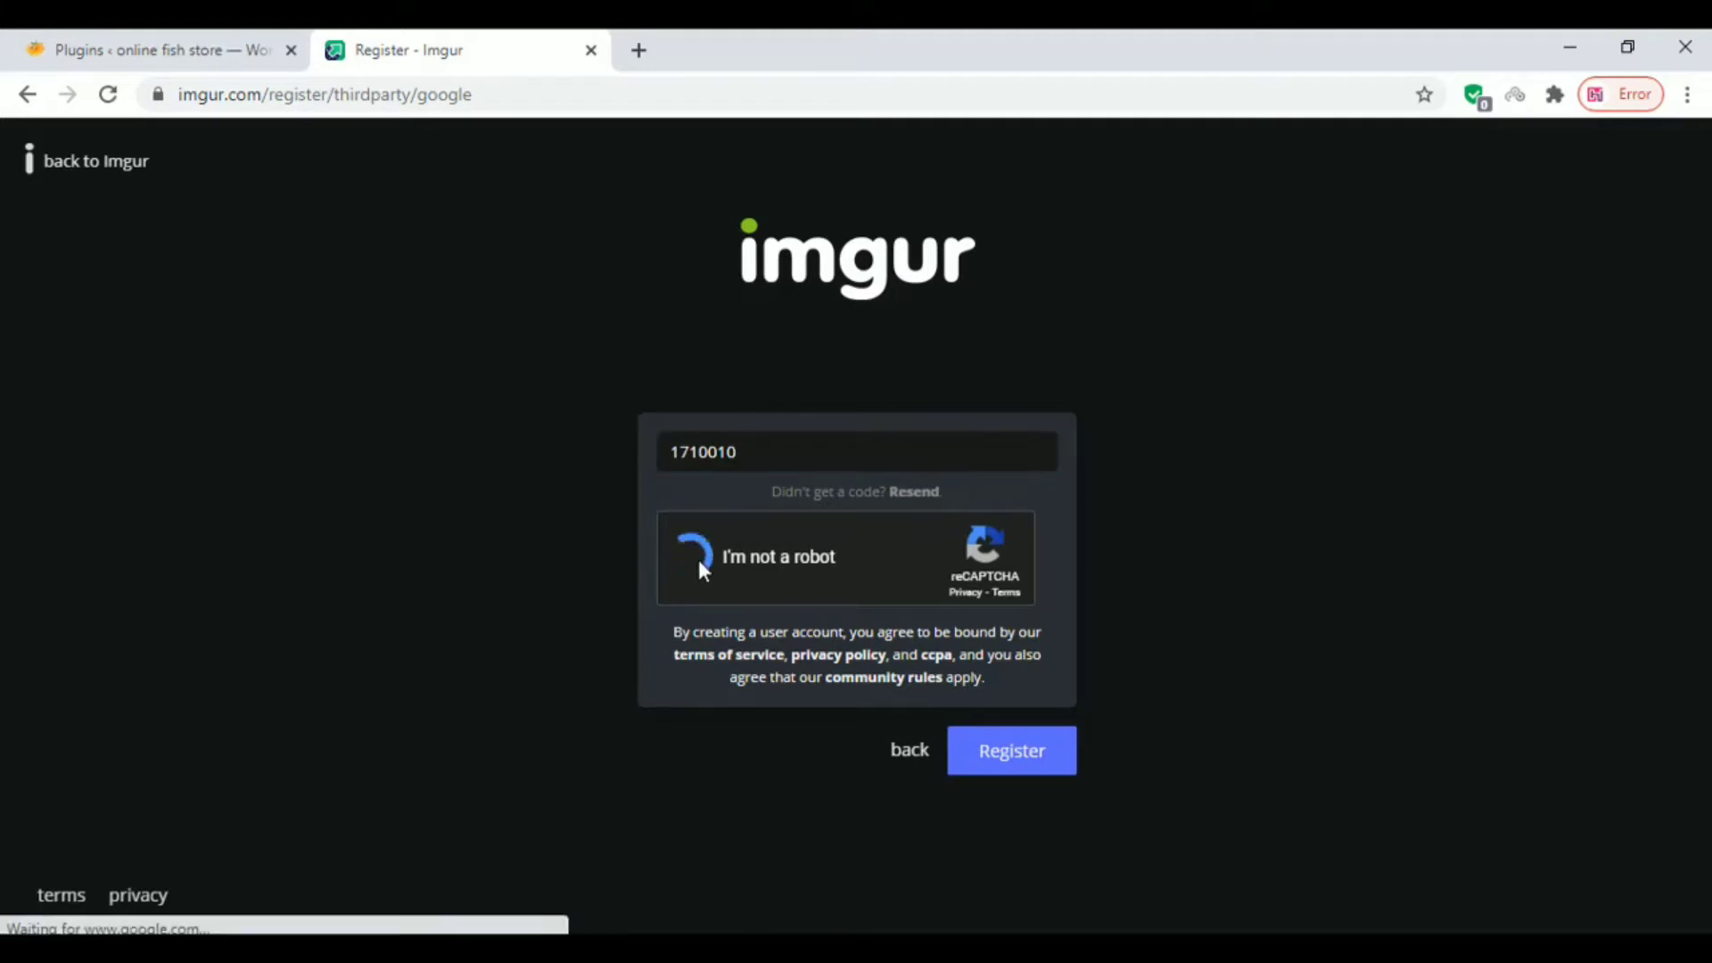
click(1014, 762)
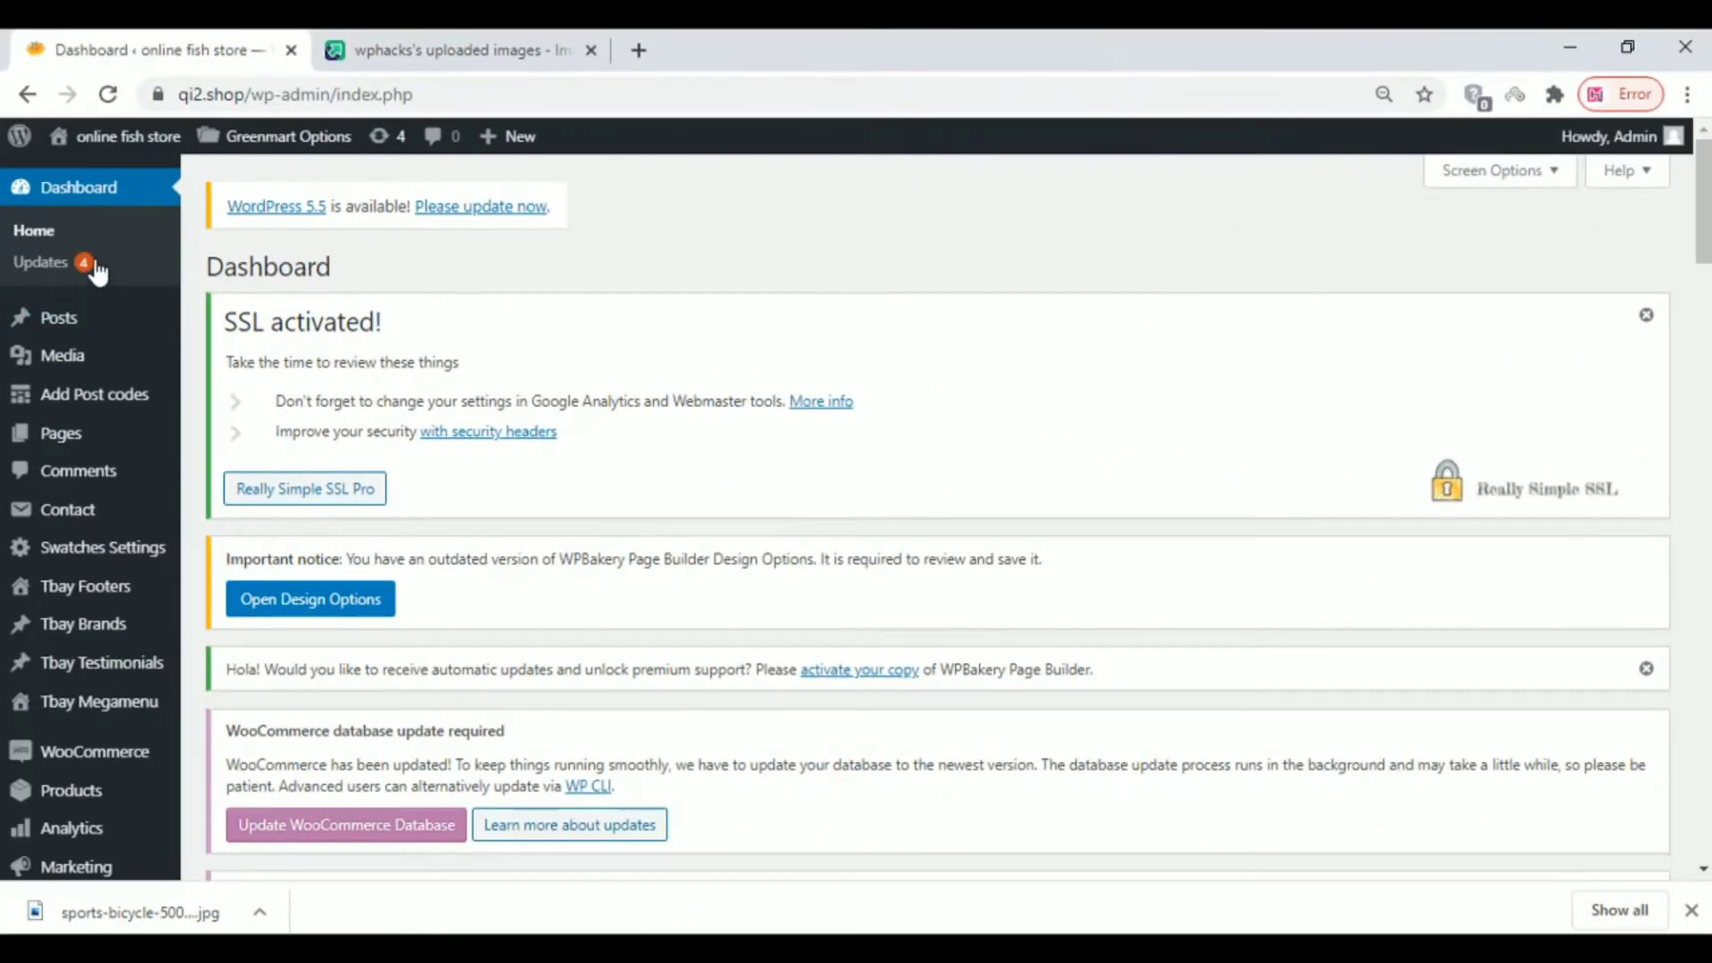
- Go to Plugins > Add New and search plugins for 'featured image'
scroll(69, 371, down, 5)
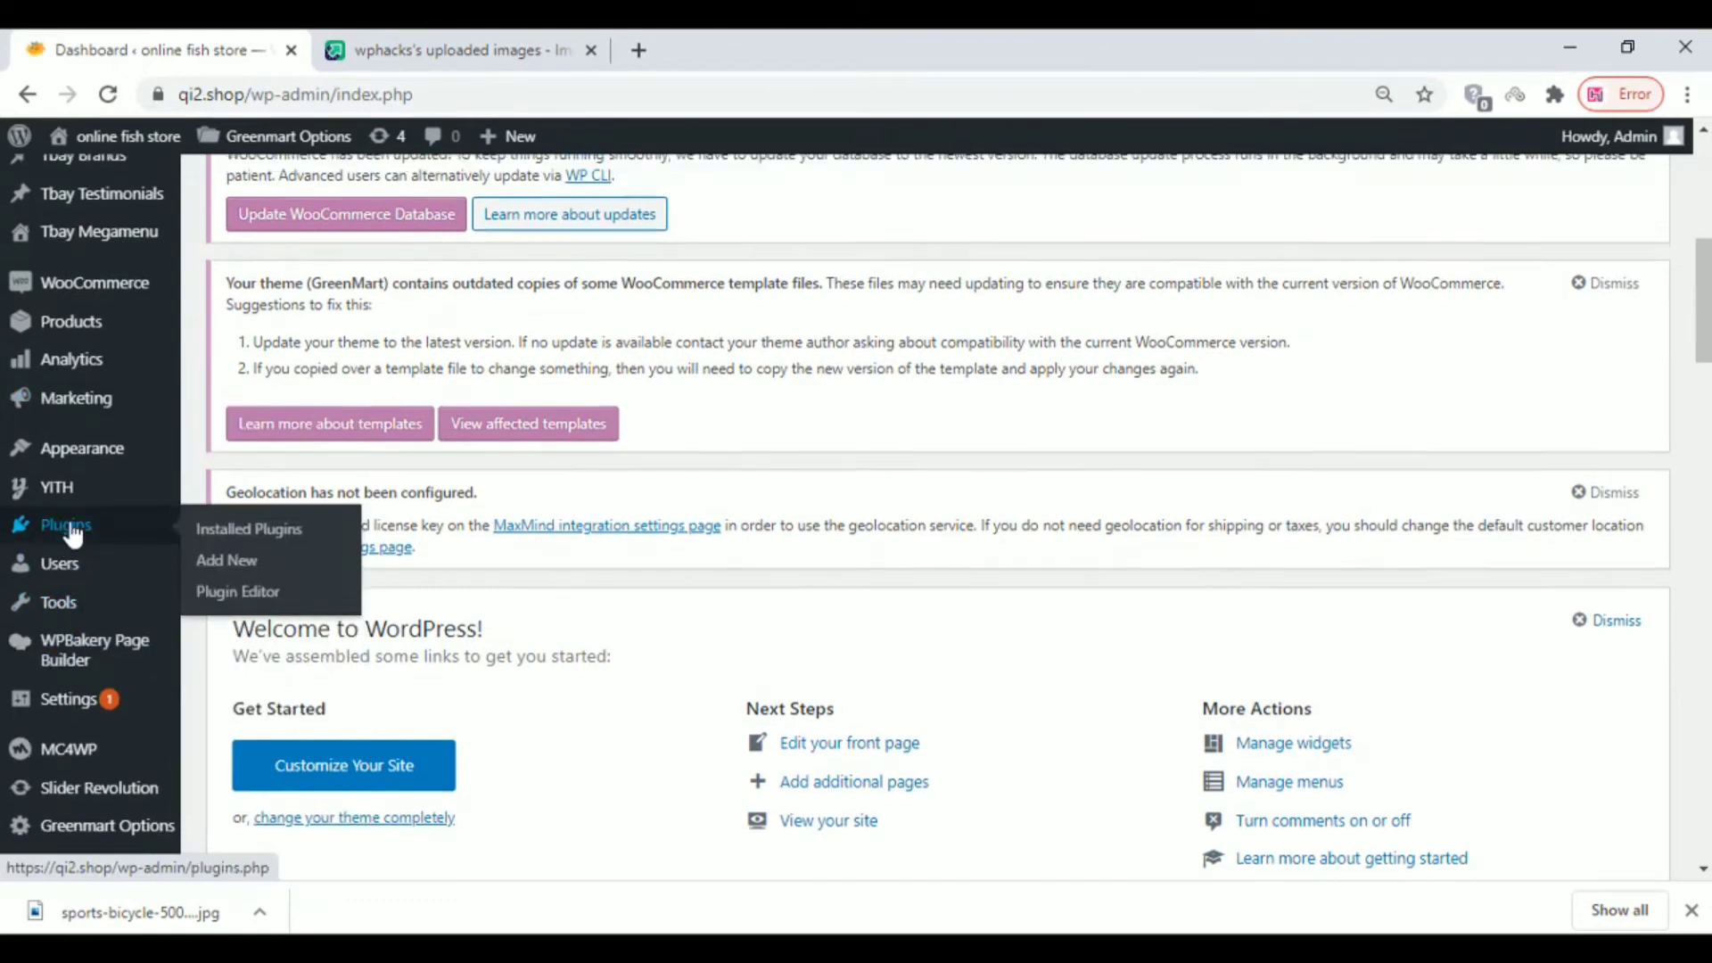
scroll(73, 535, up, 4)
scroll(73, 533, down, 3)
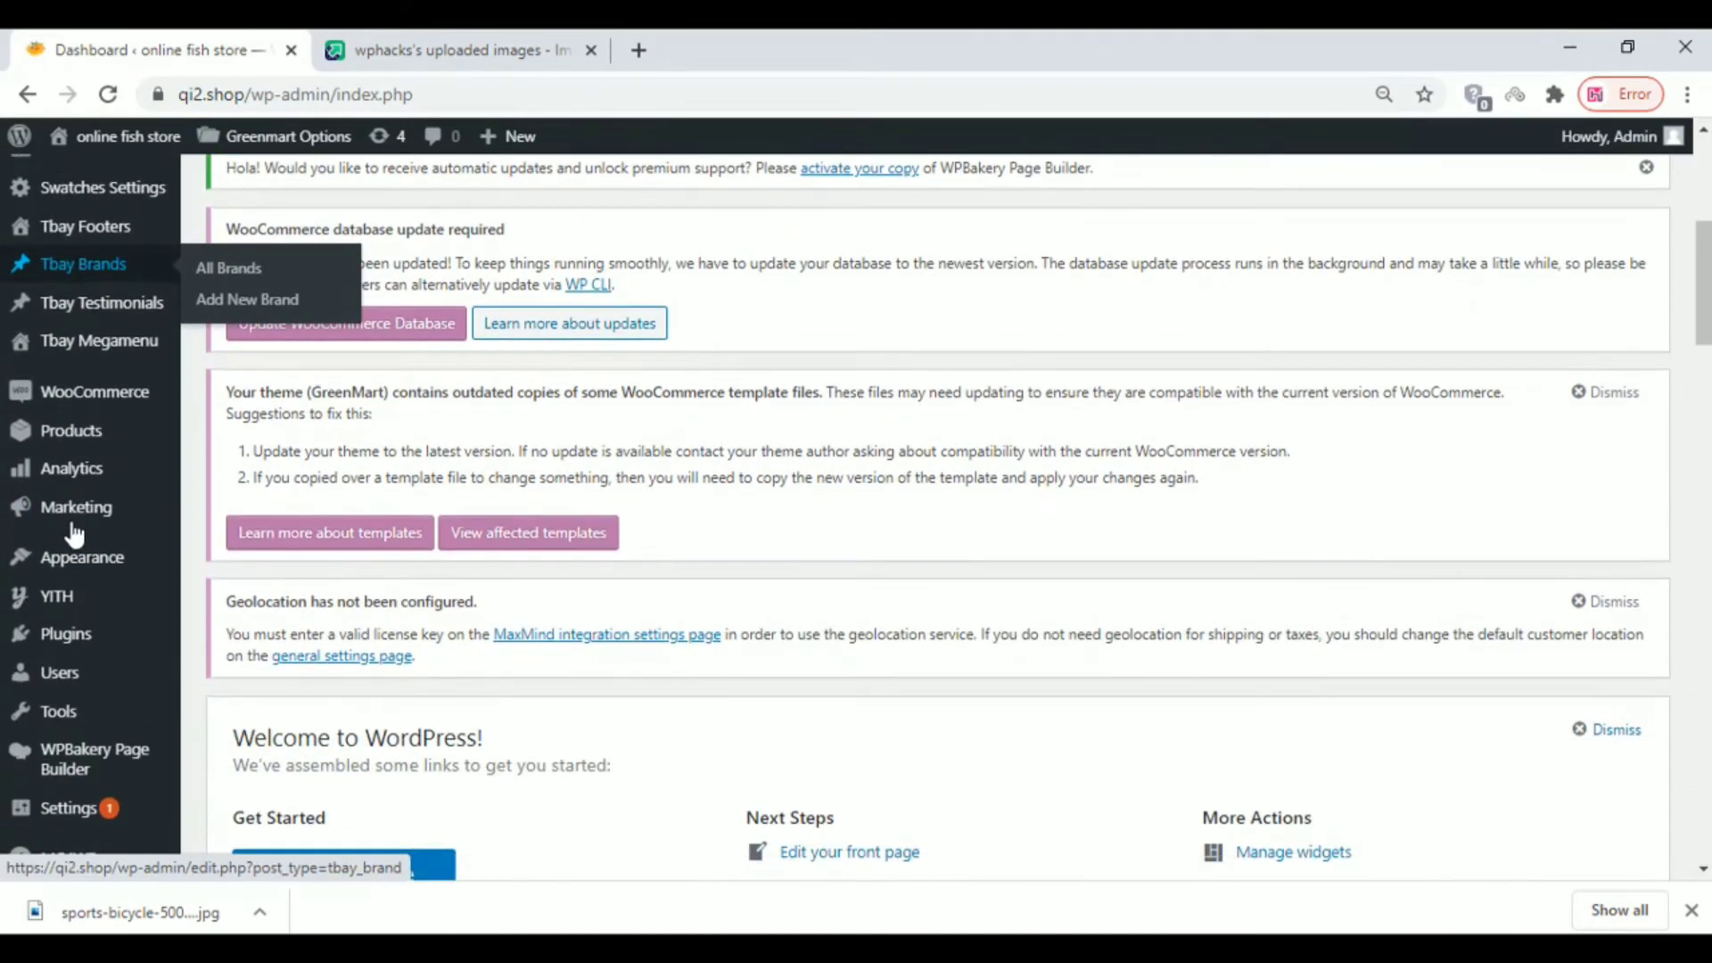
mouse_move(68, 647)
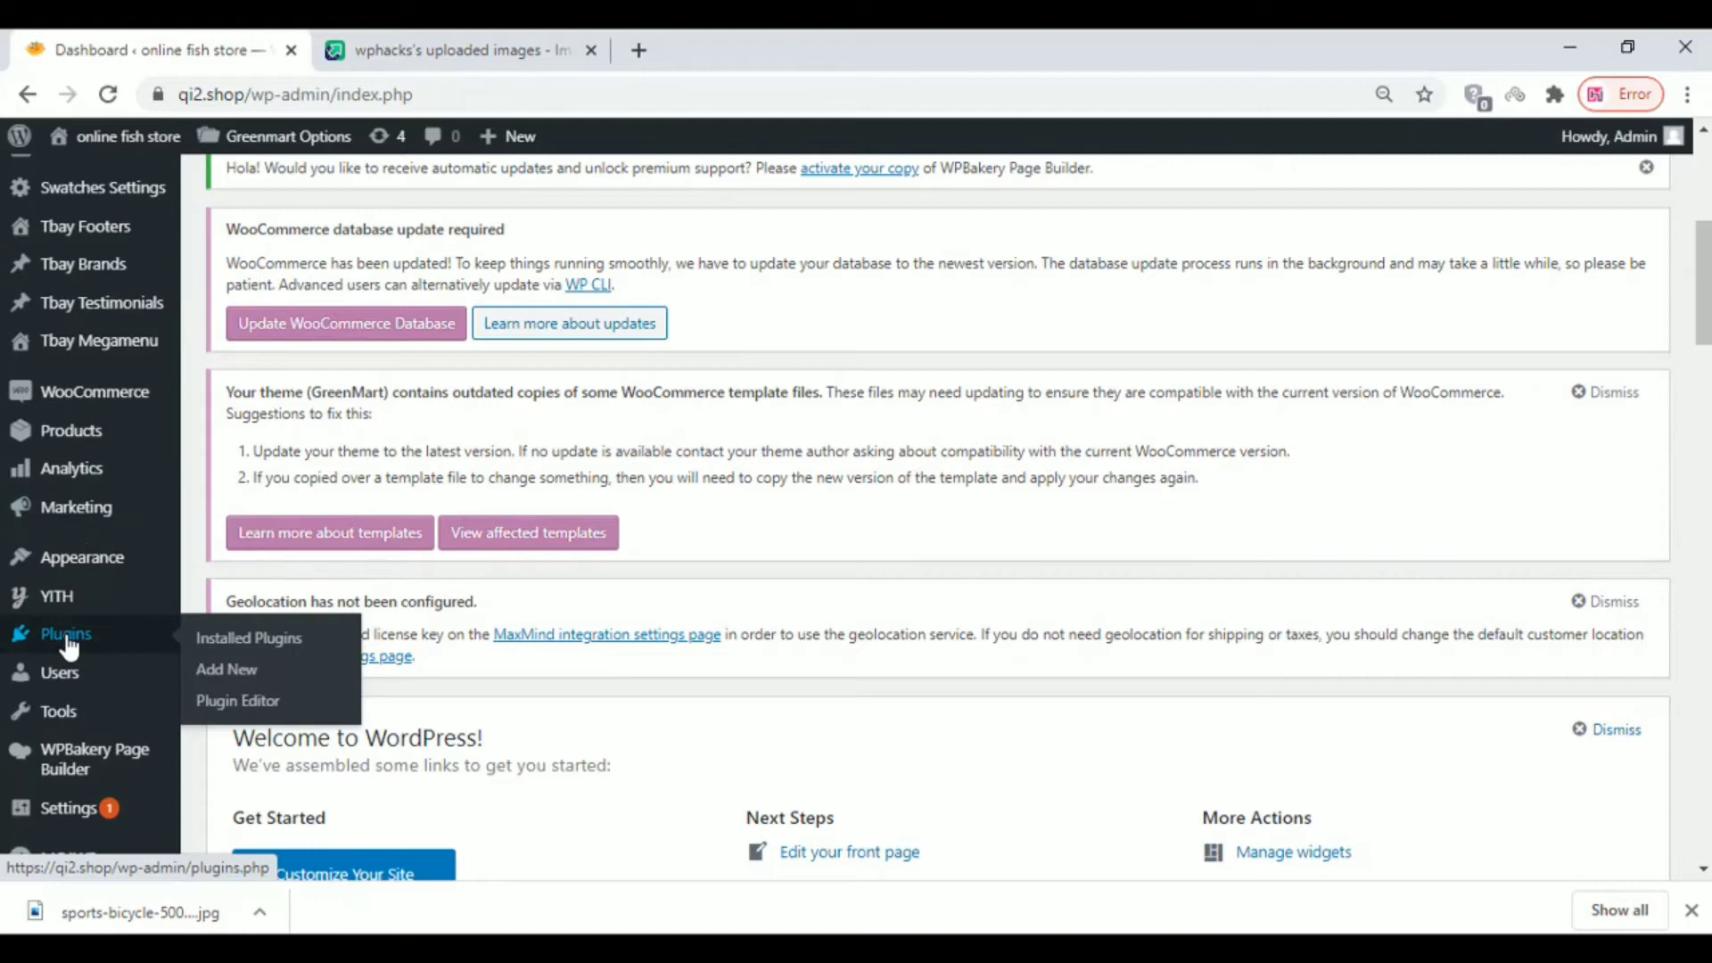
click(248, 675)
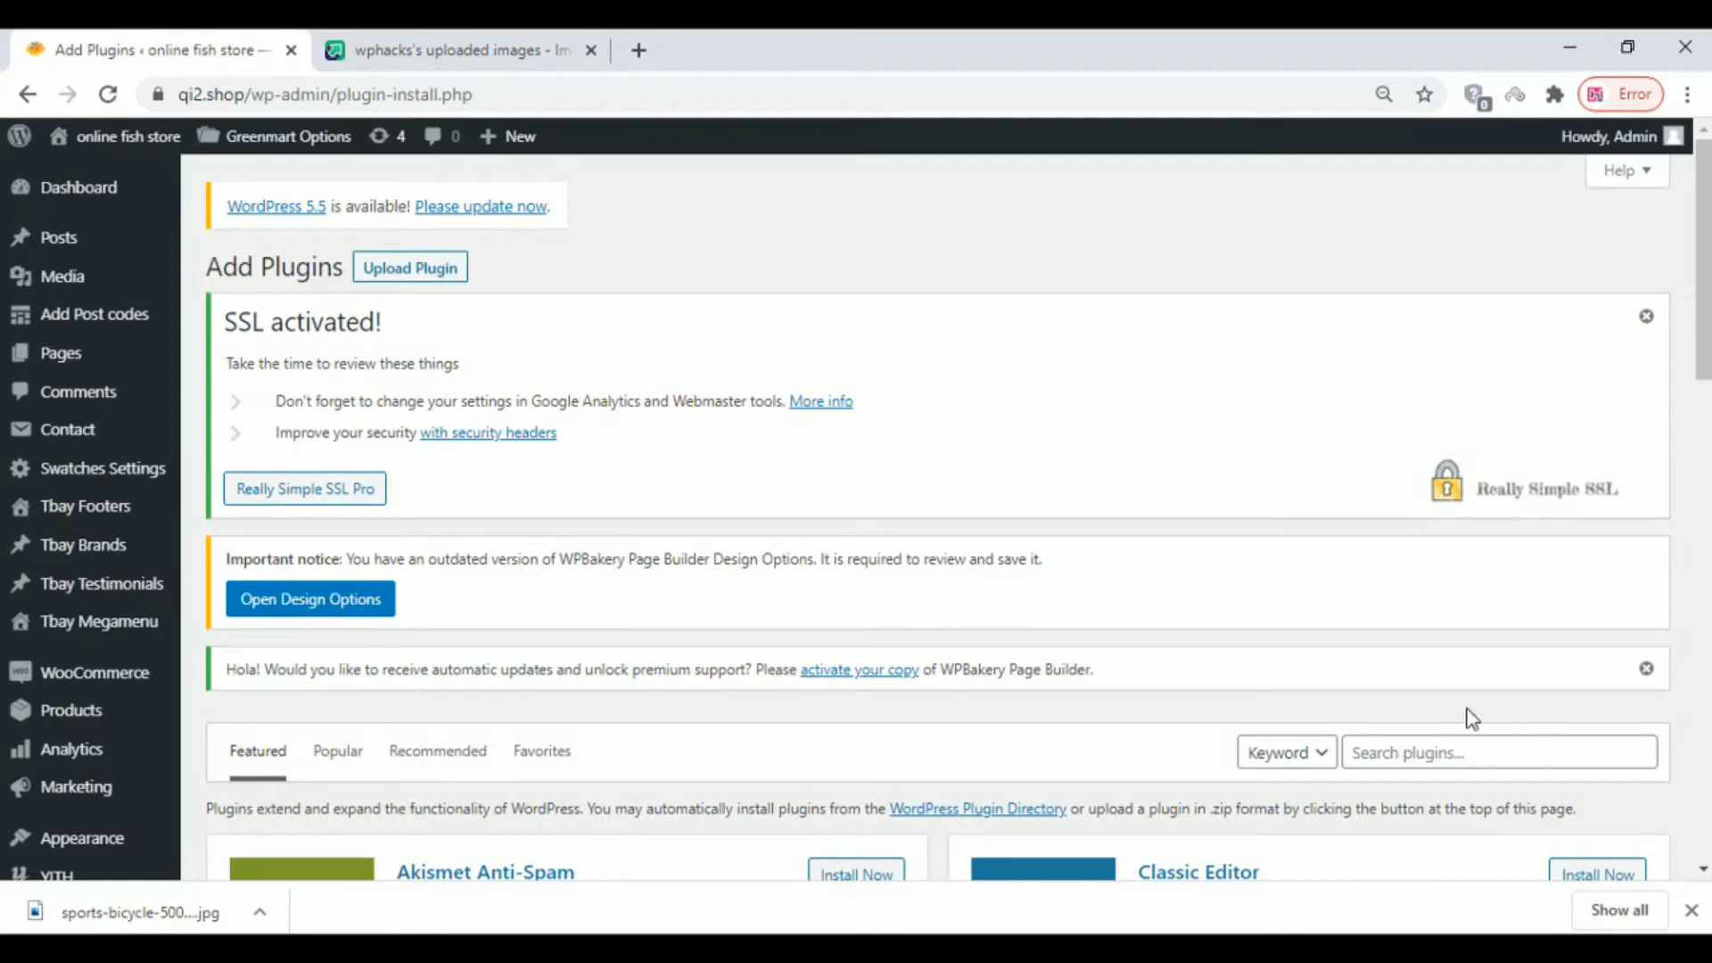
scroll(1471, 718, down, 2)
click(1393, 627)
right_click(1393, 627)
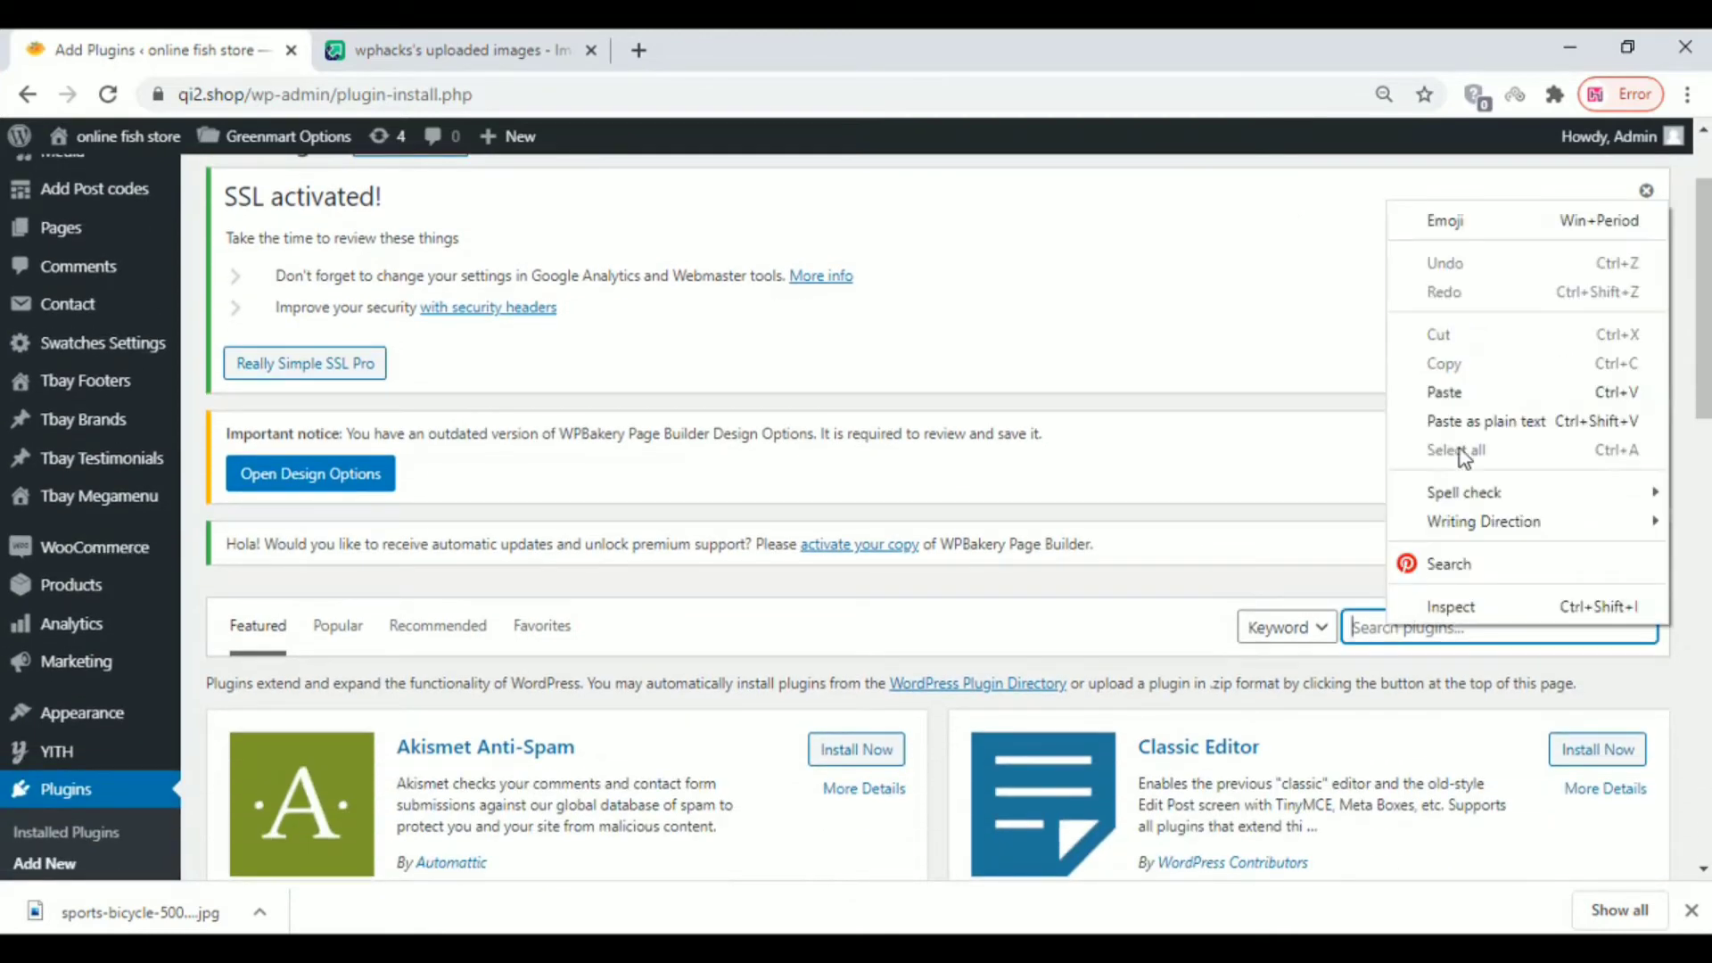
click(1473, 392)
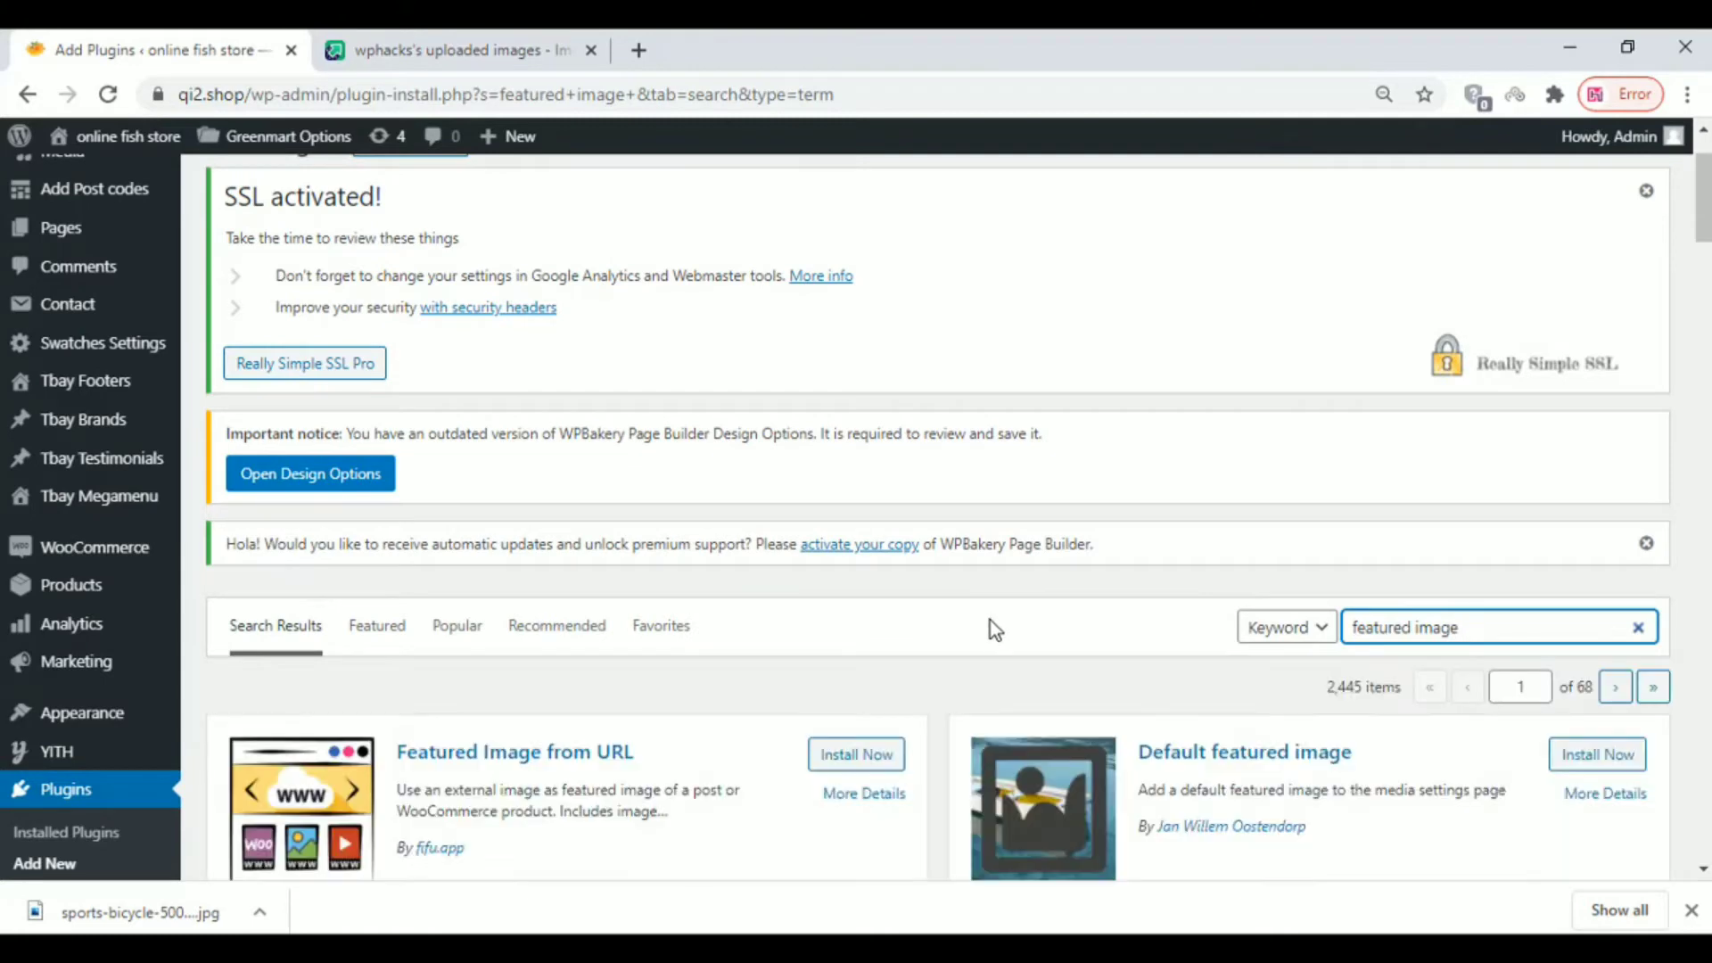
- Install and activate the Featured Image from URL plugin
scroll(766, 679, down, 4)
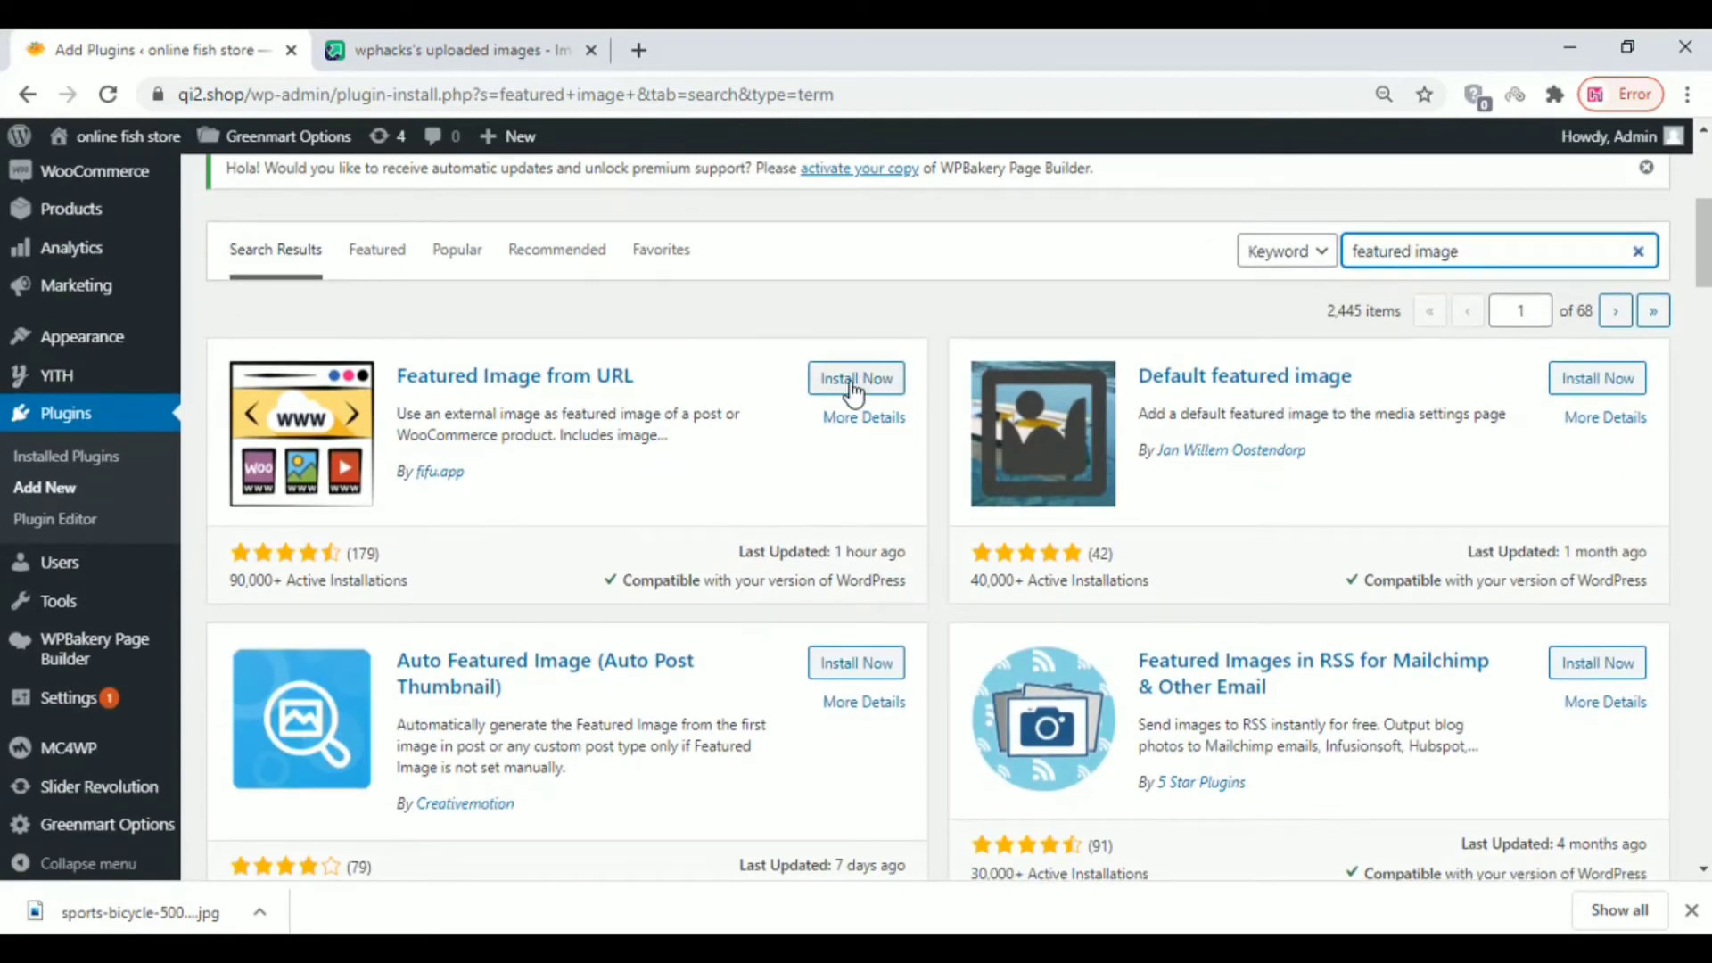
drag(697, 367, 393, 376)
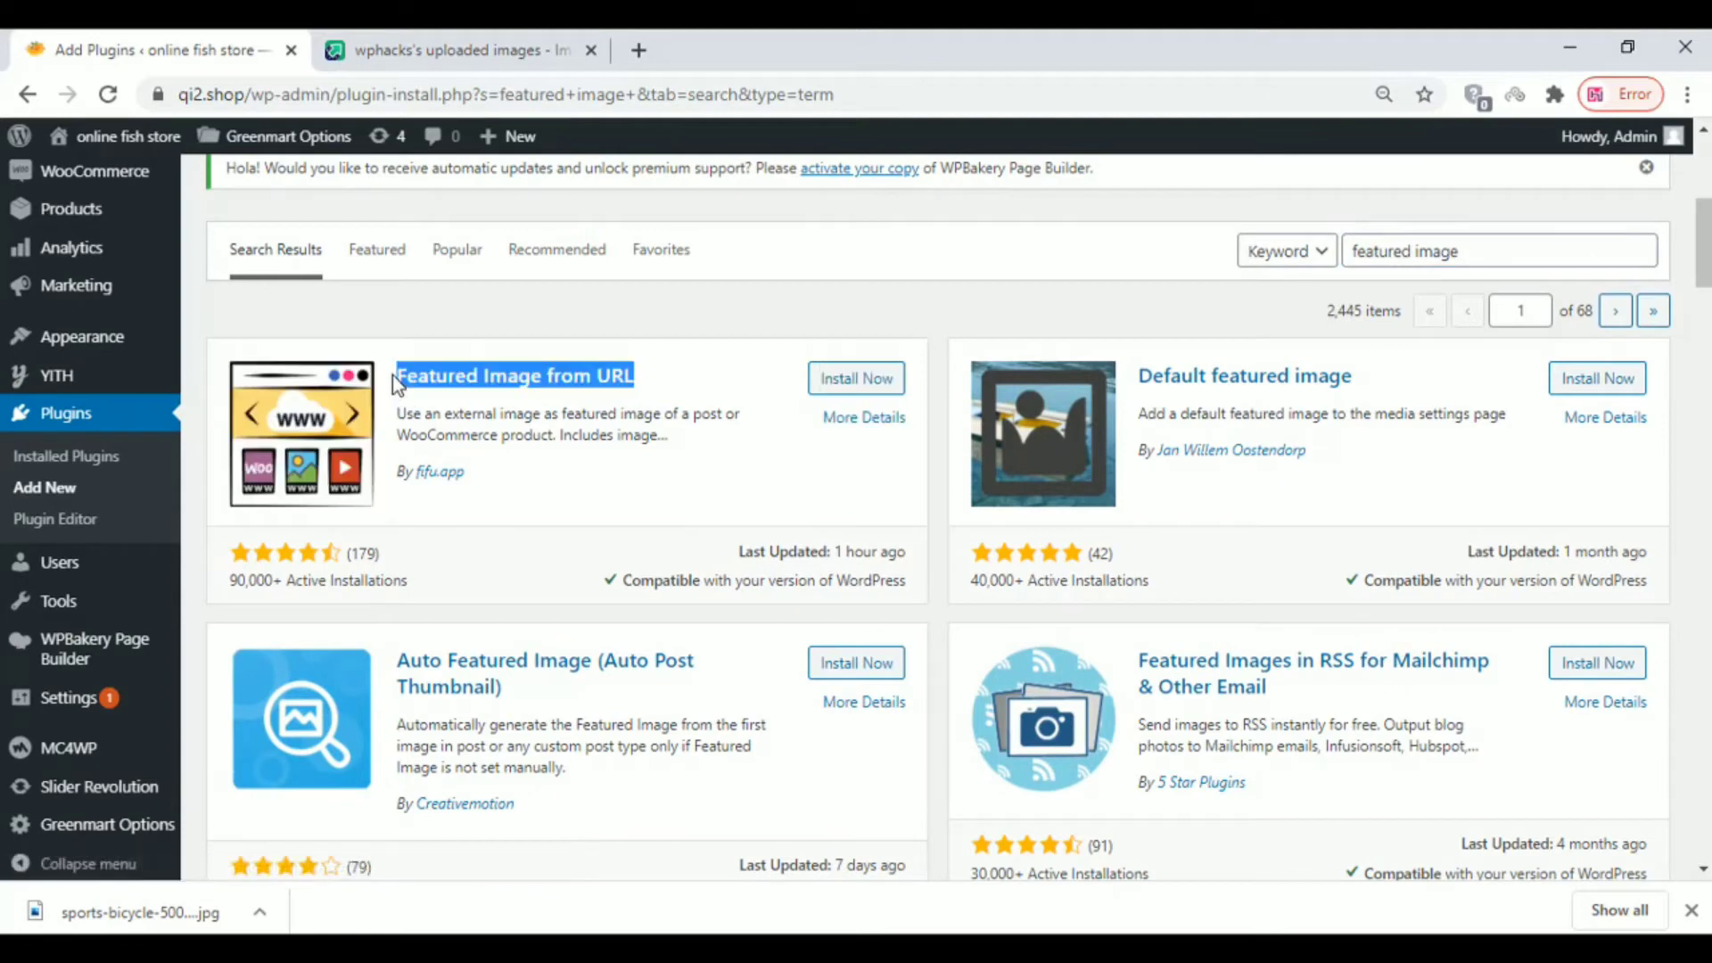
click(849, 380)
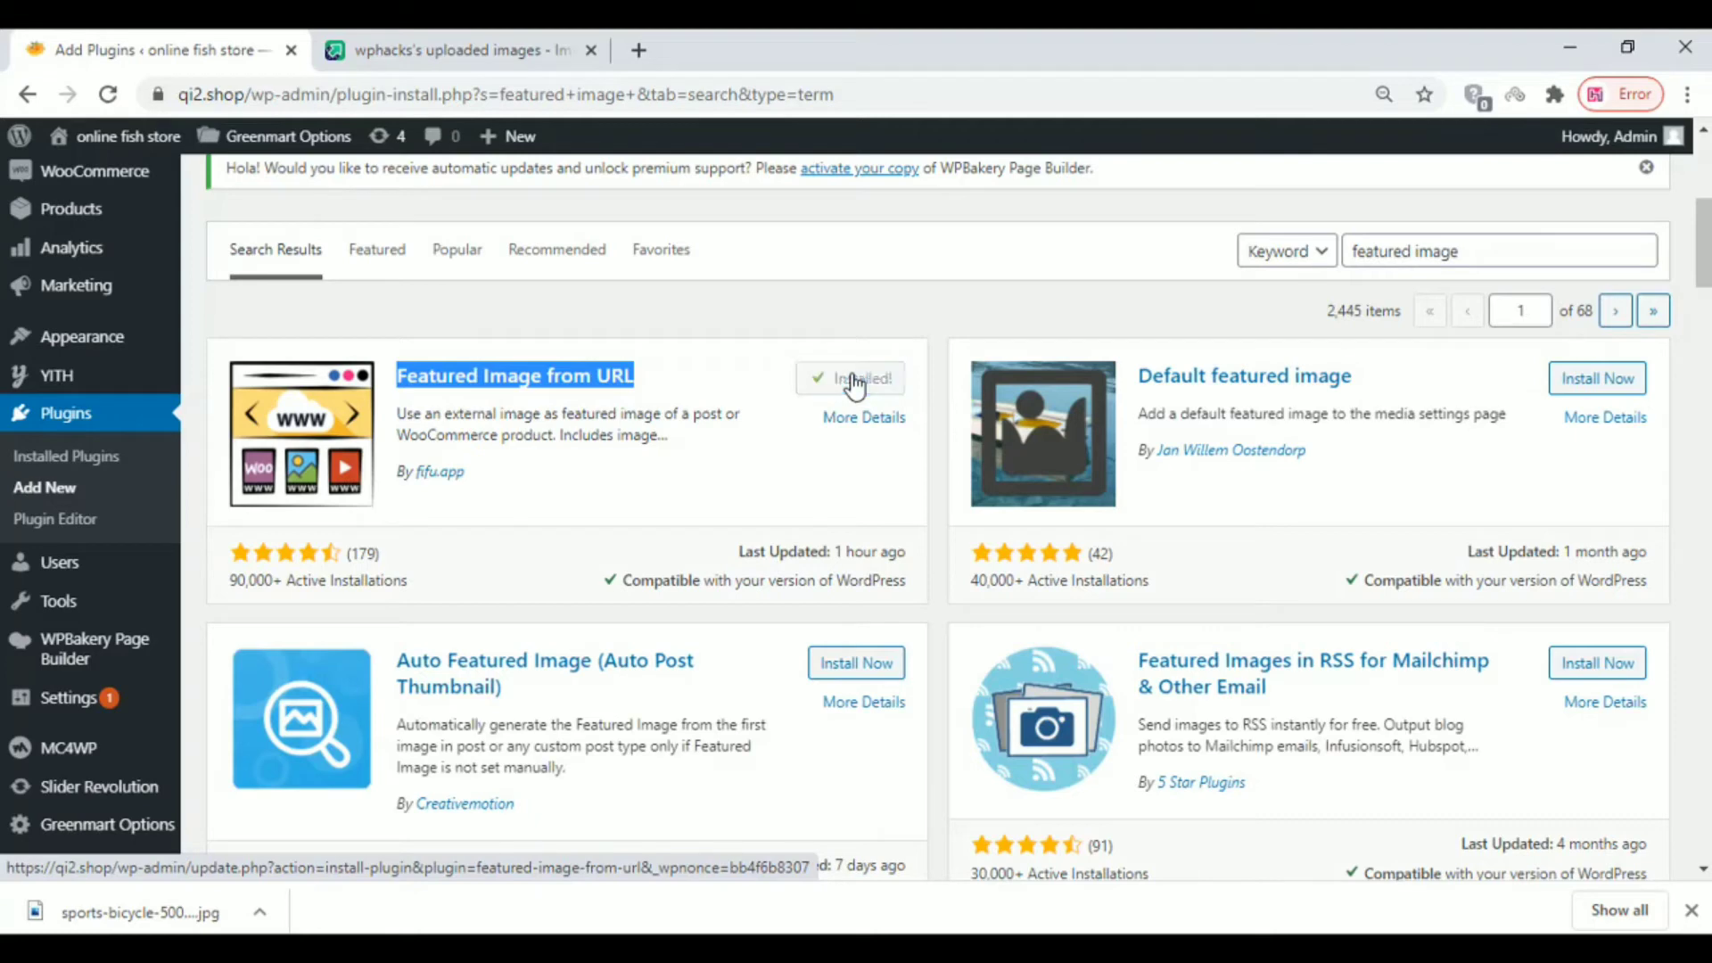
click(864, 385)
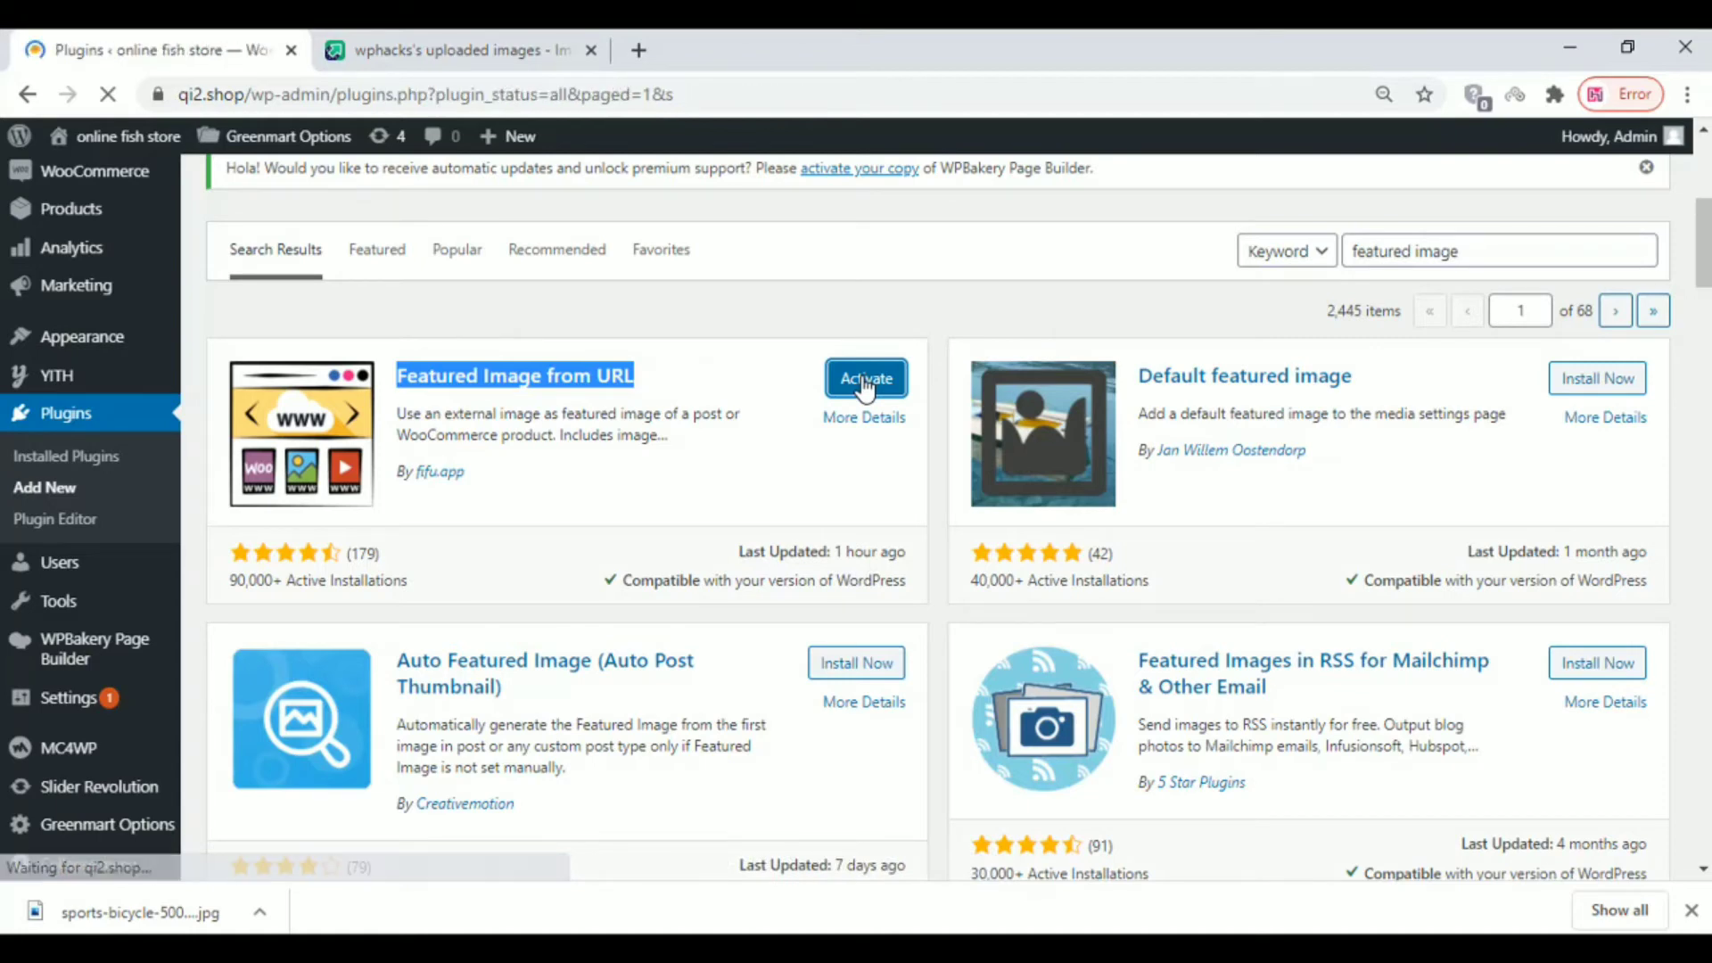
- Open the Featured Image from URL settings and product editor, then return to Imgur's uploads
scroll(693, 501, down, 3)
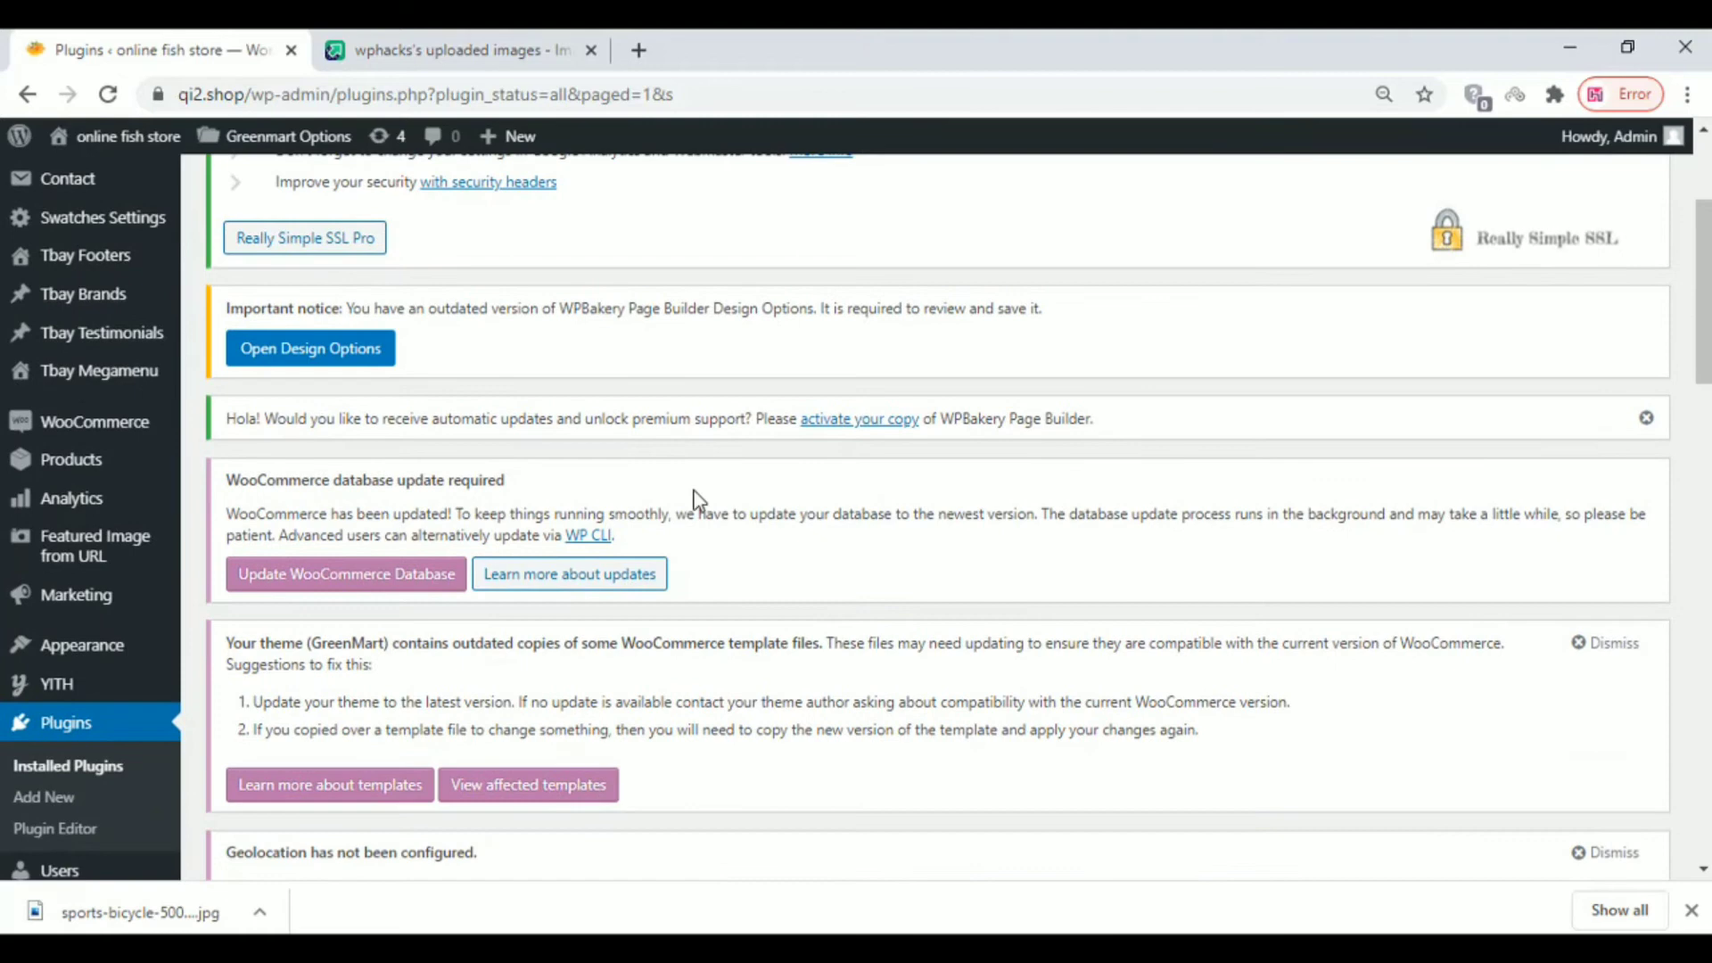
scroll(699, 499, down, 10)
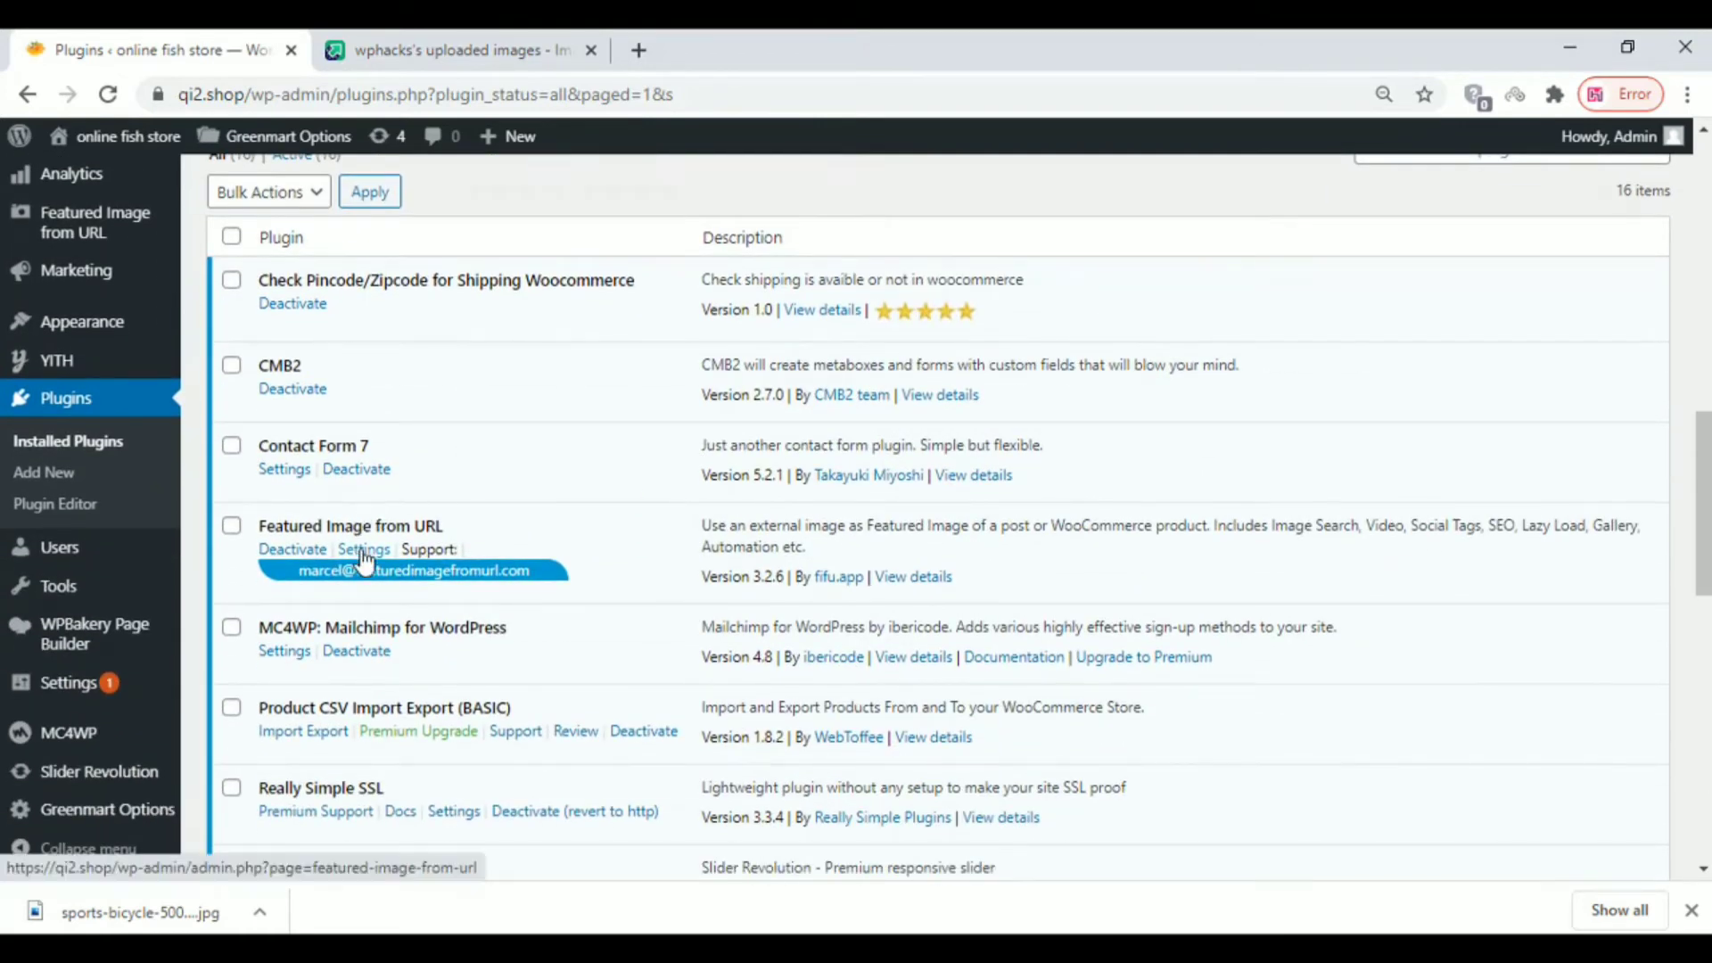
click(363, 550)
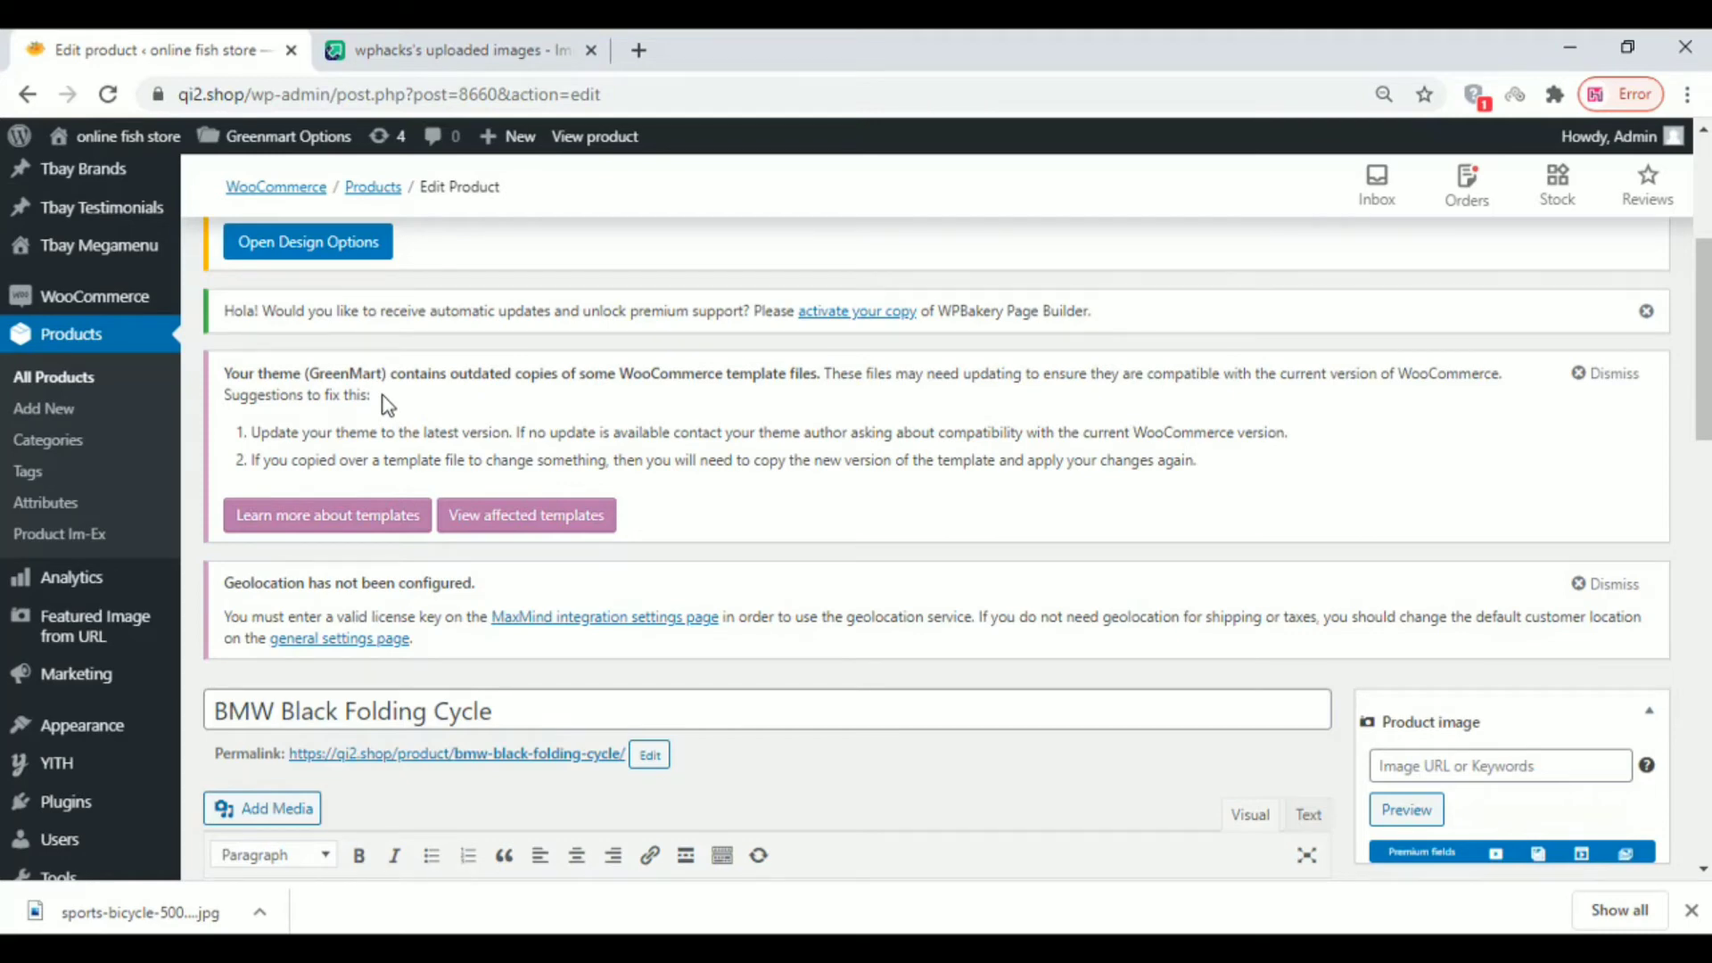
scroll(388, 405, down, 3)
scroll(388, 406, down, 2)
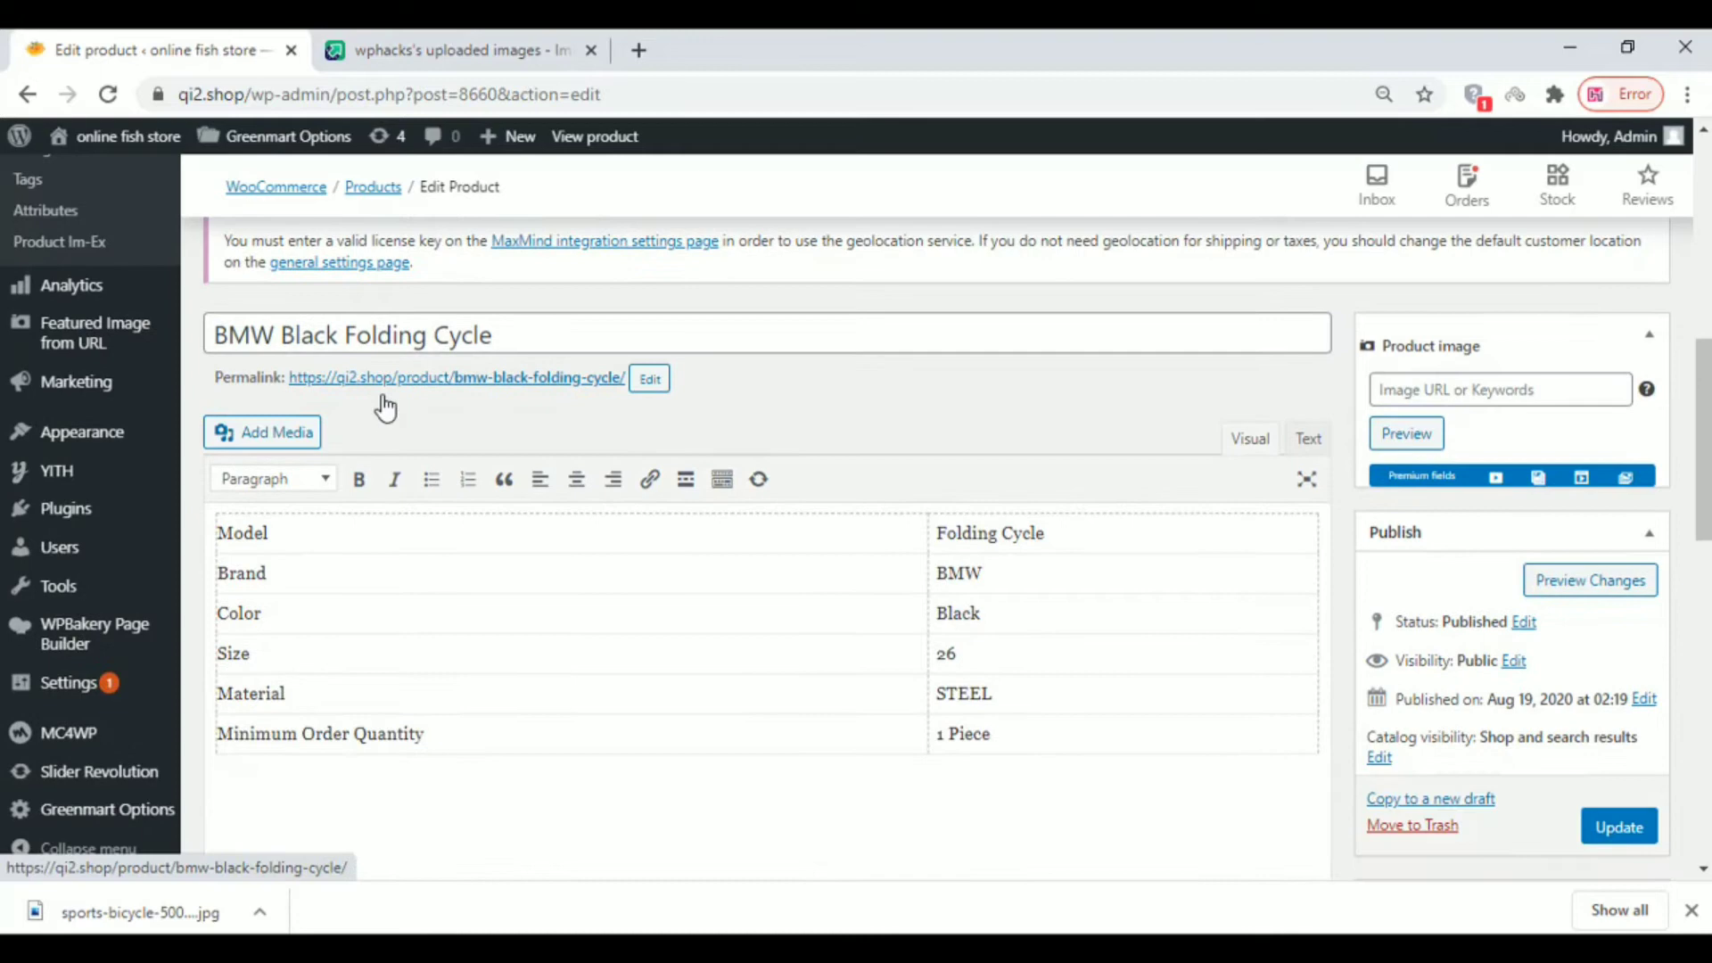
click(462, 52)
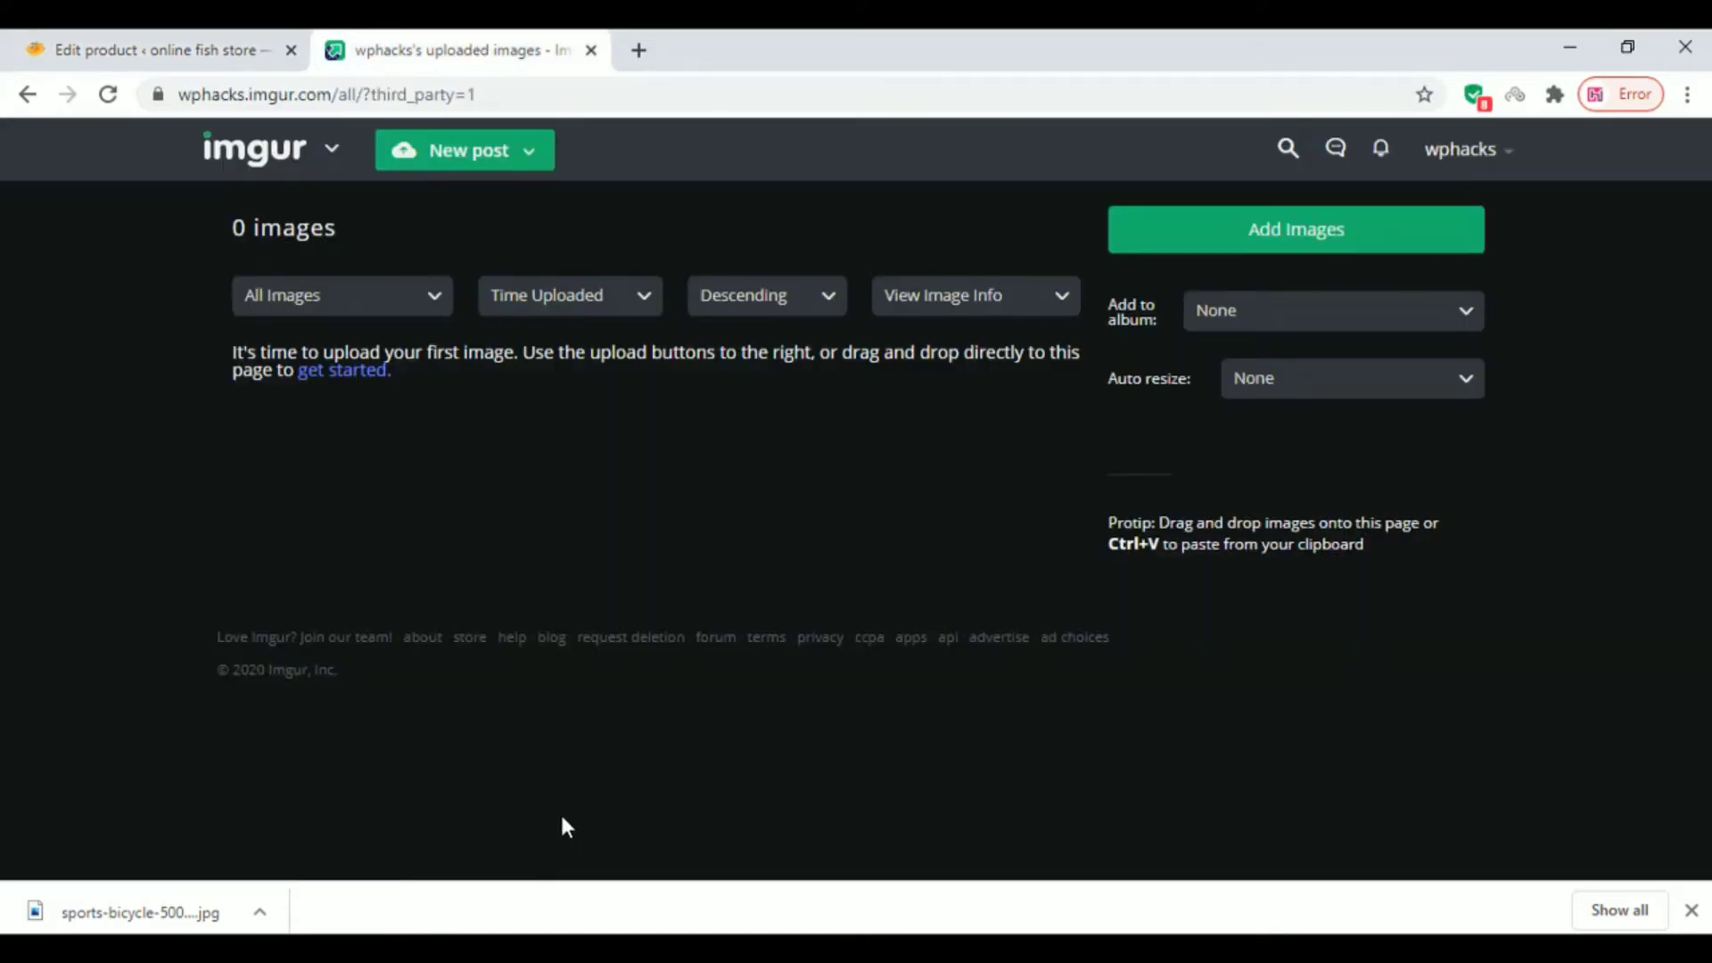
- Upload the sports-bicycle-500x500 picture to Imgur
click(1273, 245)
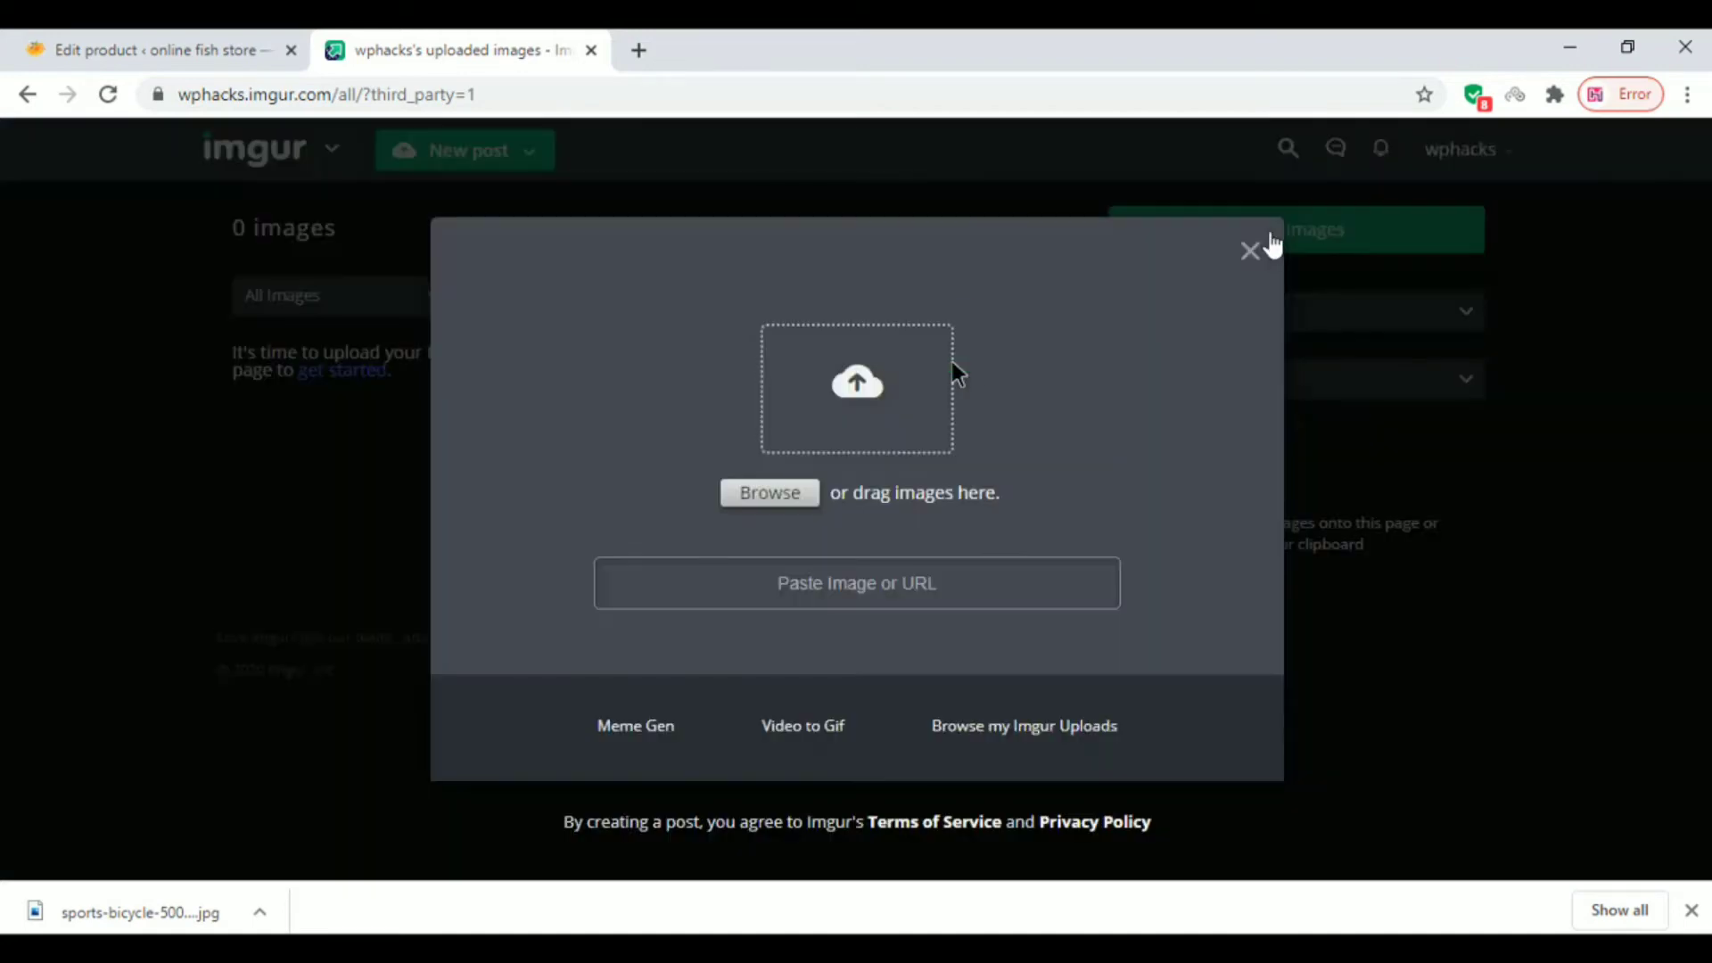
click(775, 506)
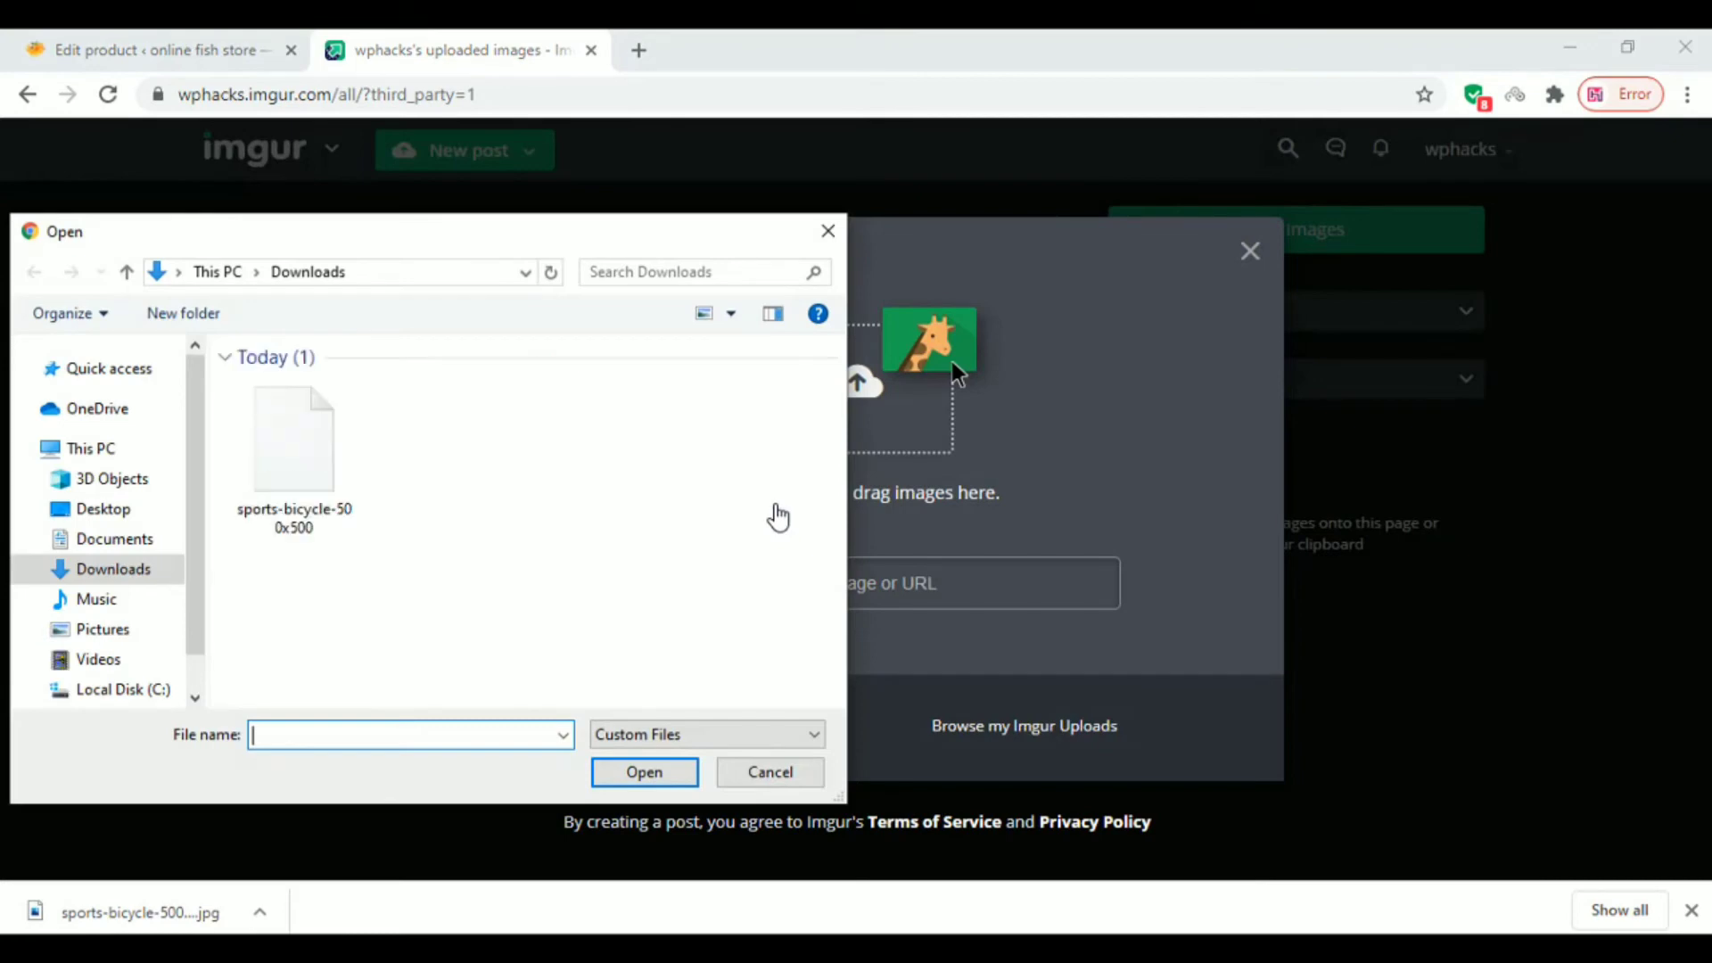
click(294, 460)
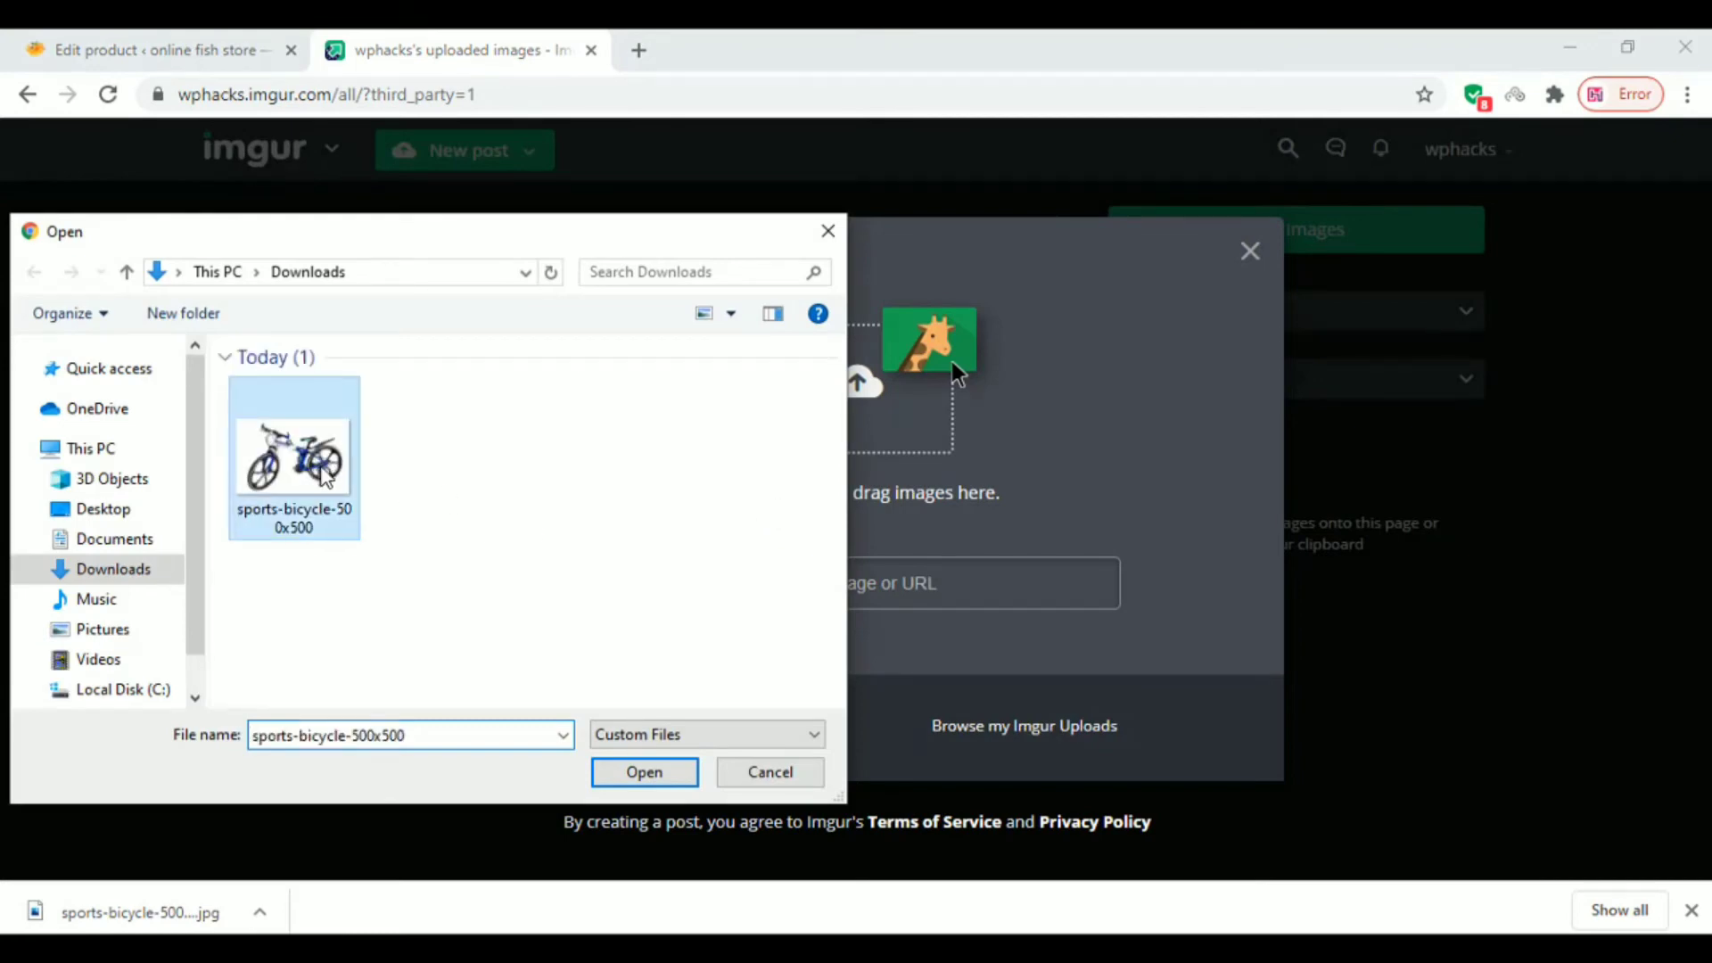
click(638, 773)
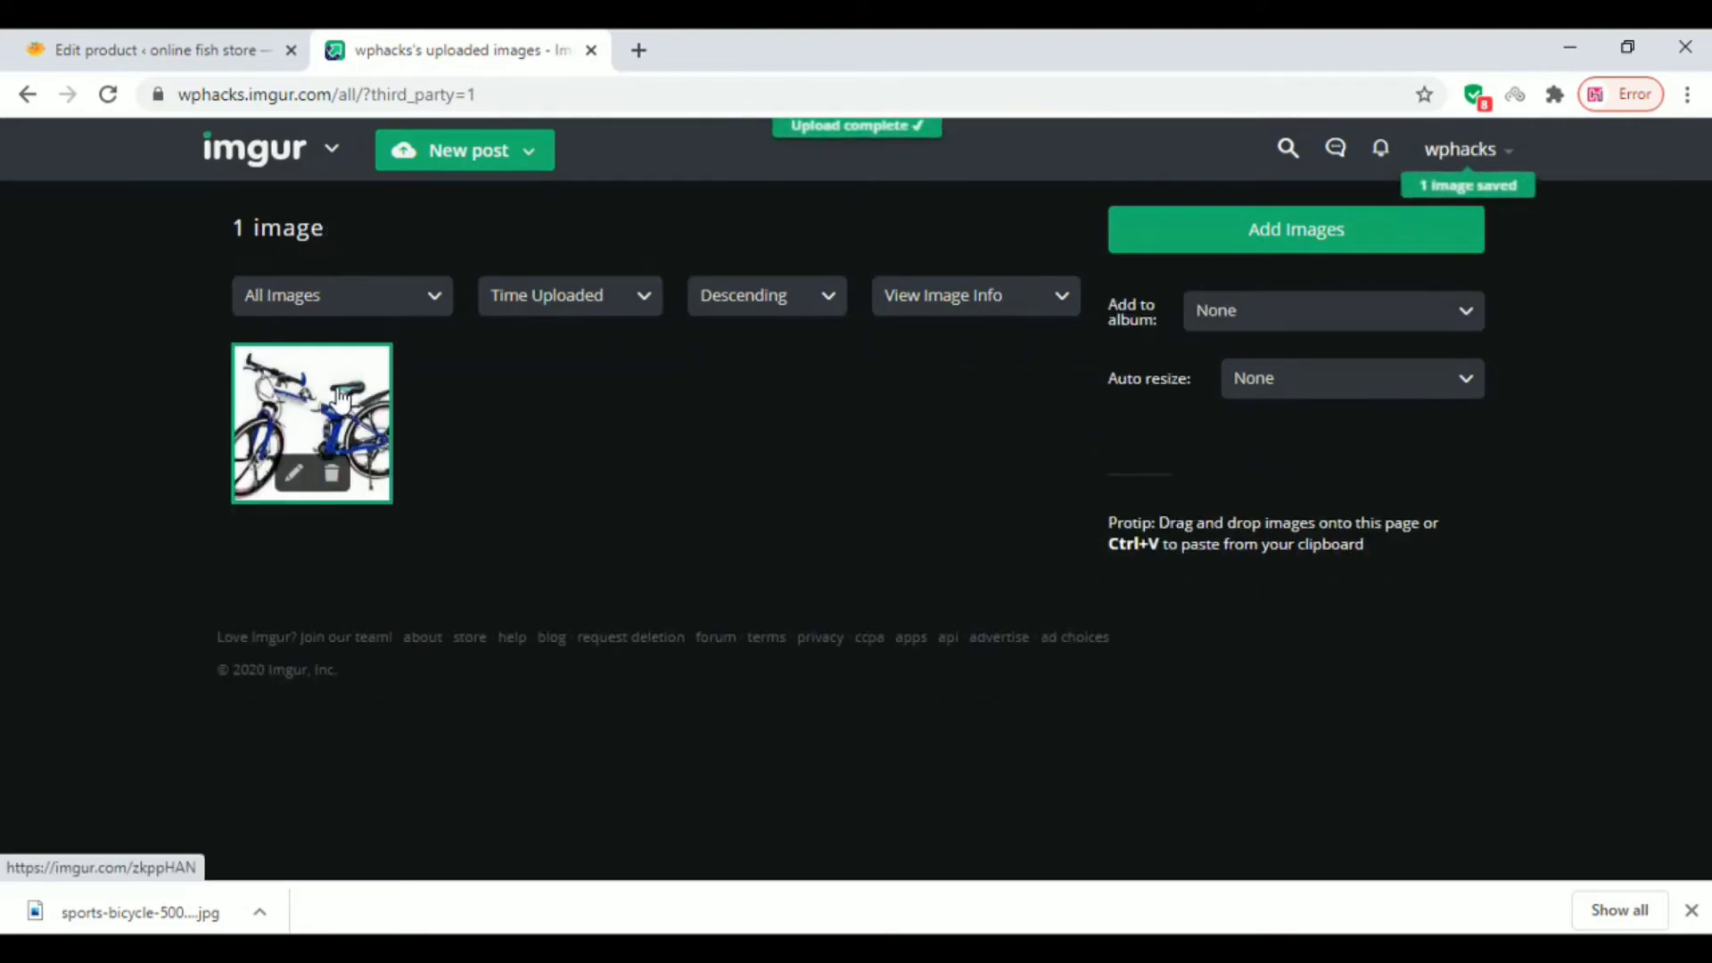
- Copy the uploaded bicycle image's direct link and return to the WordPress product editor
click(342, 399)
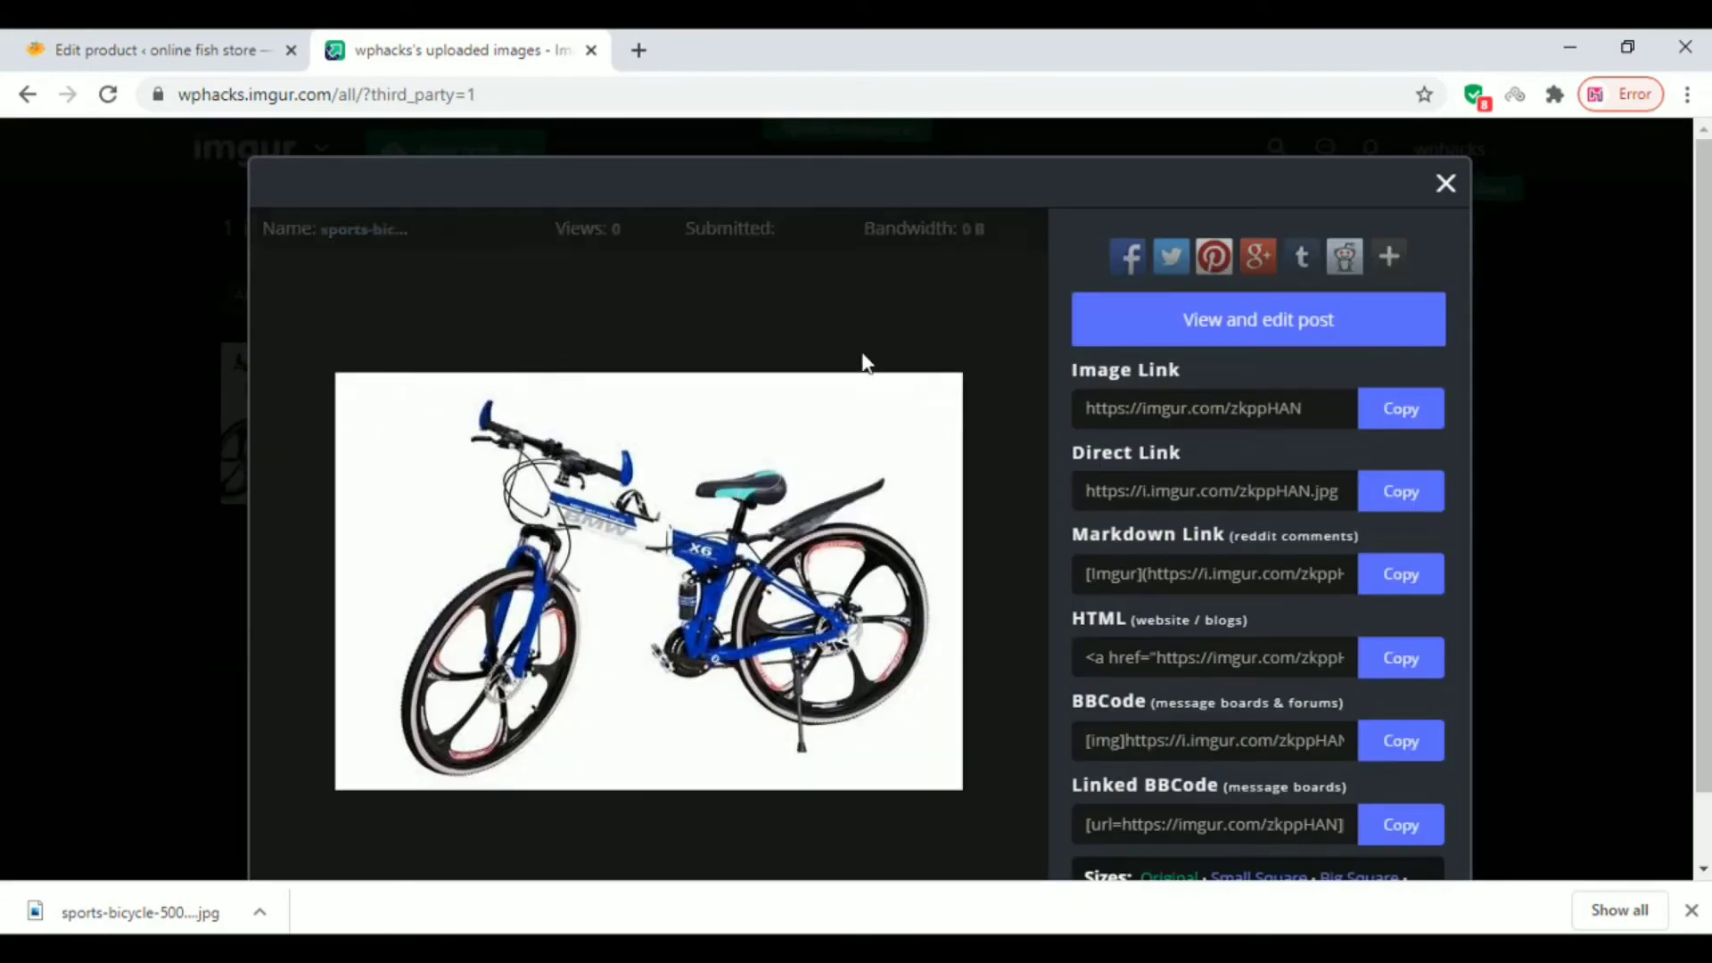
click(1400, 494)
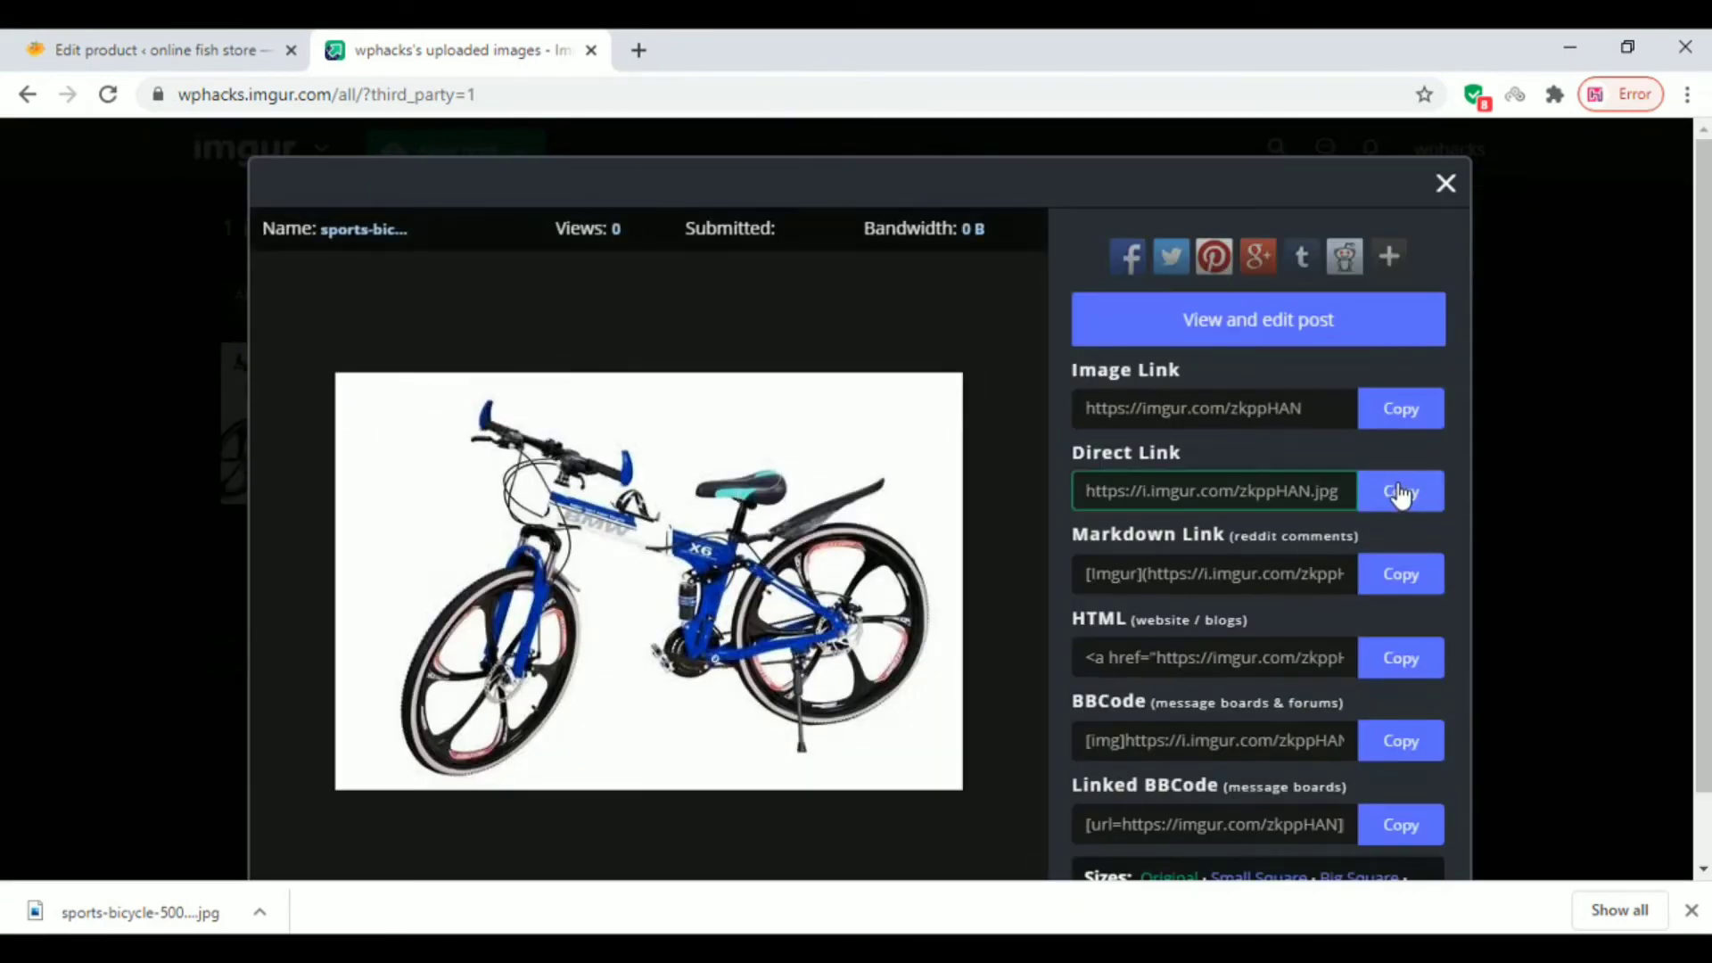
click(179, 42)
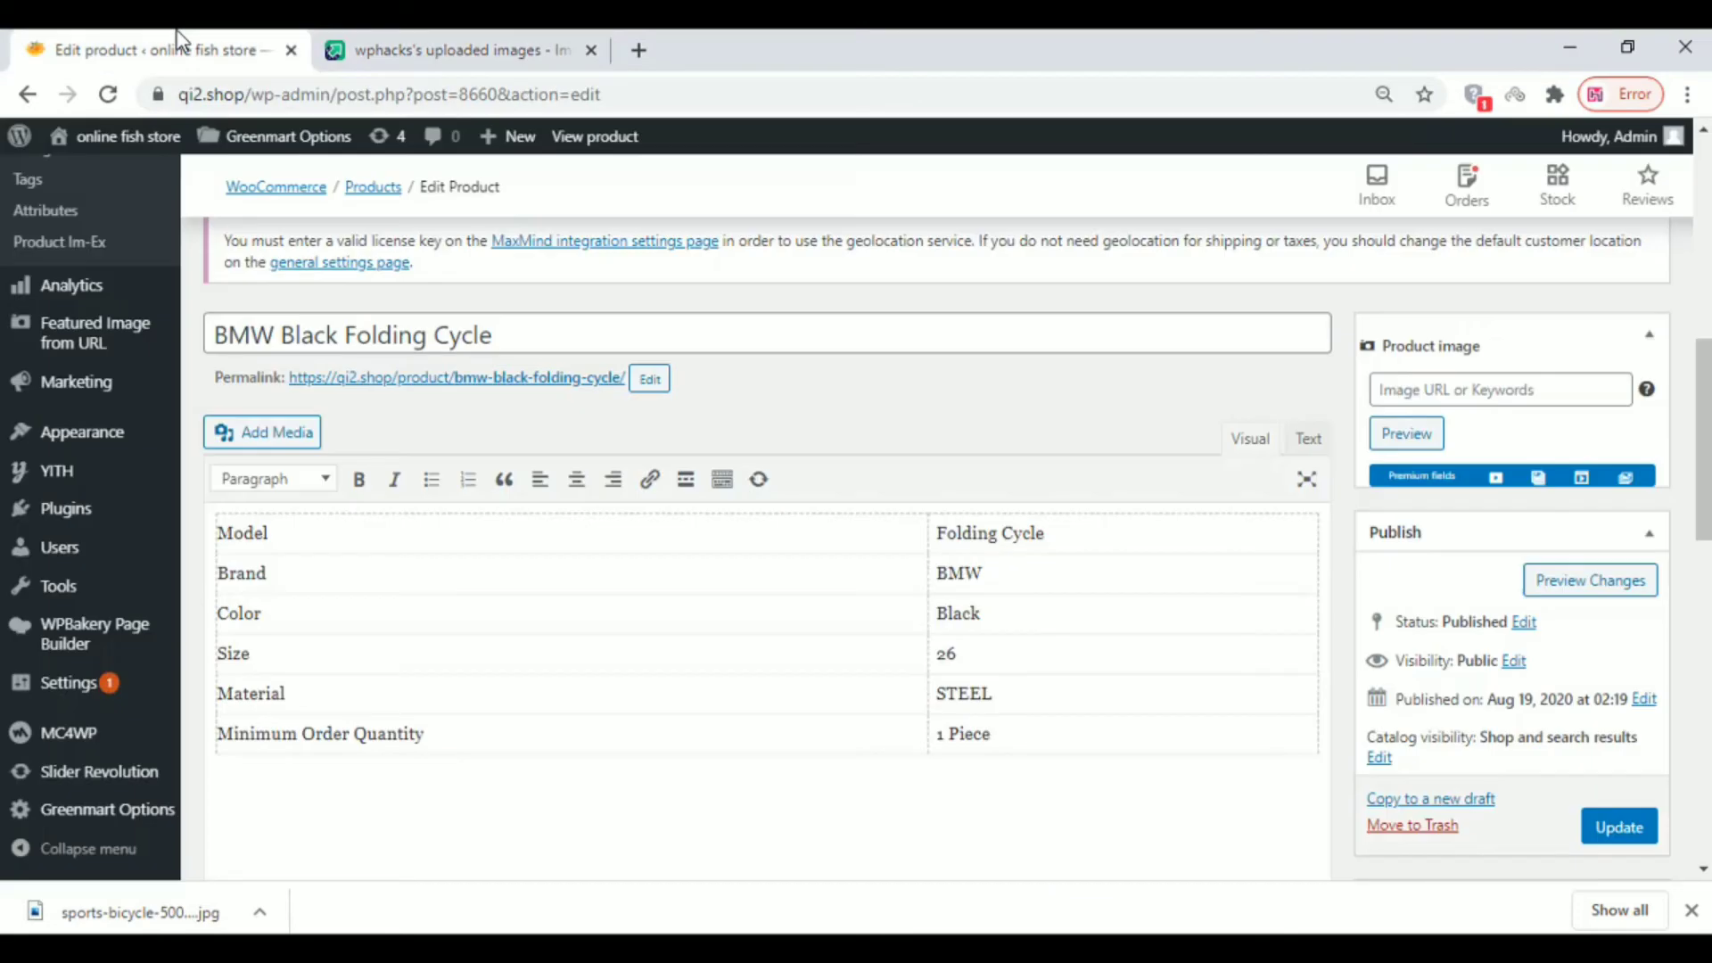
- Paste the Imgur direct link into Image URL, preview the bicycle, and update the product
right_click(1425, 389)
click(1470, 581)
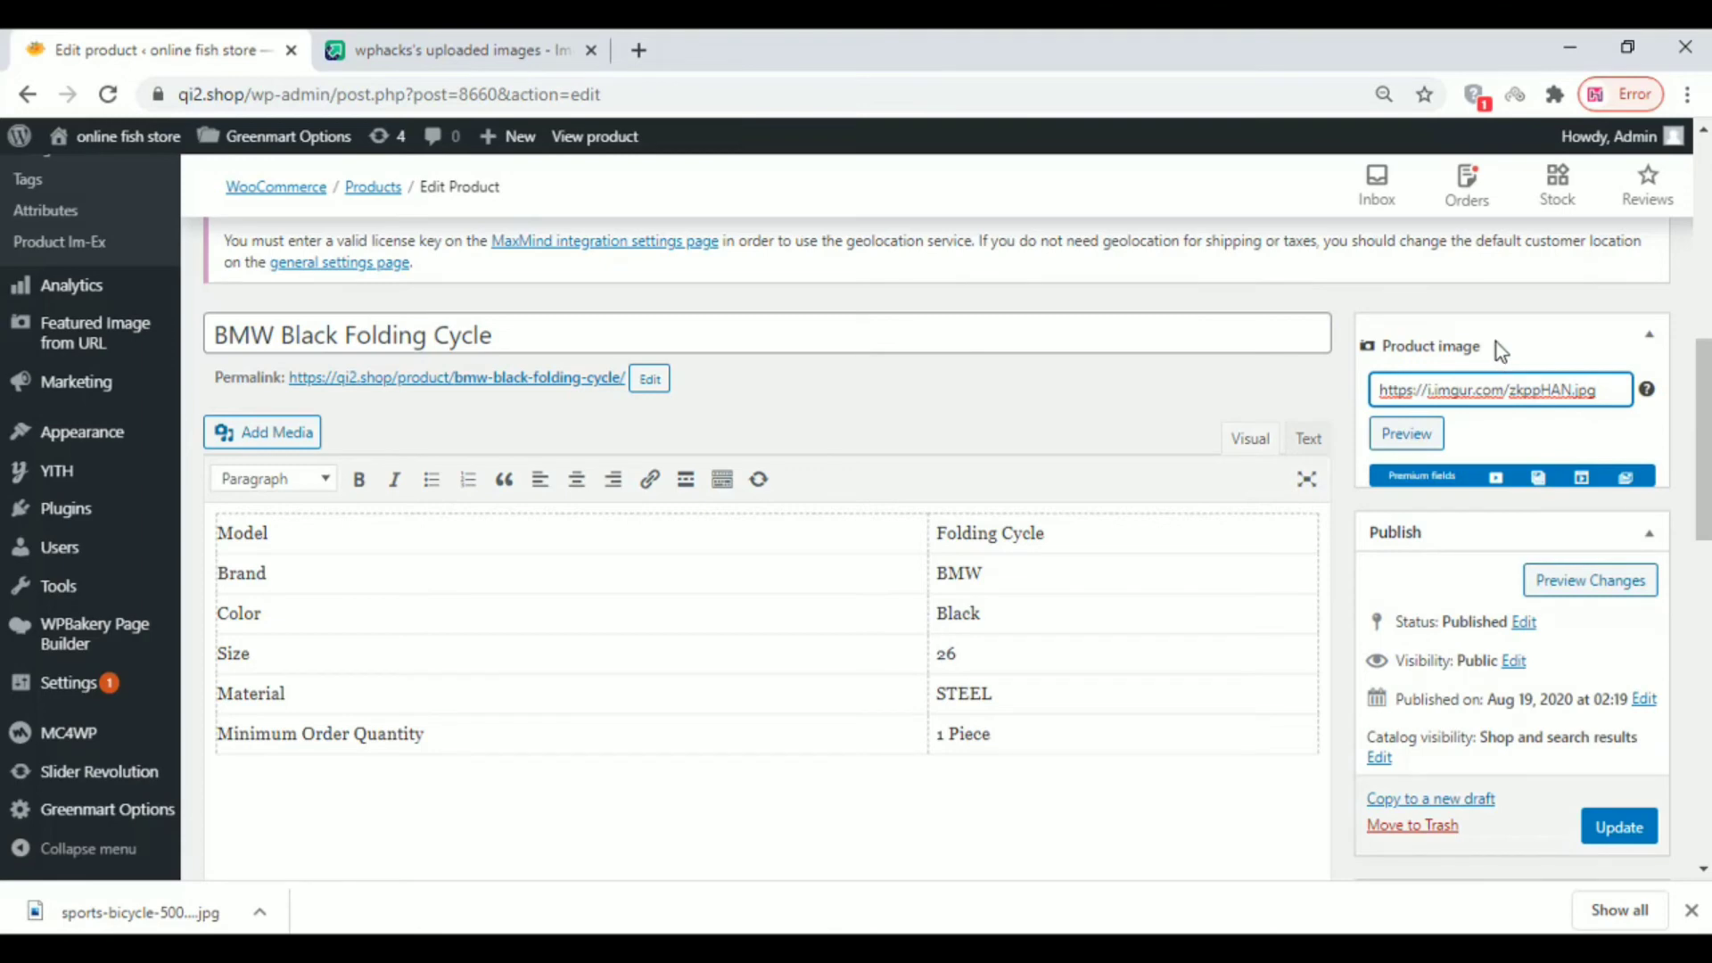
drag(1496, 344, 1388, 366)
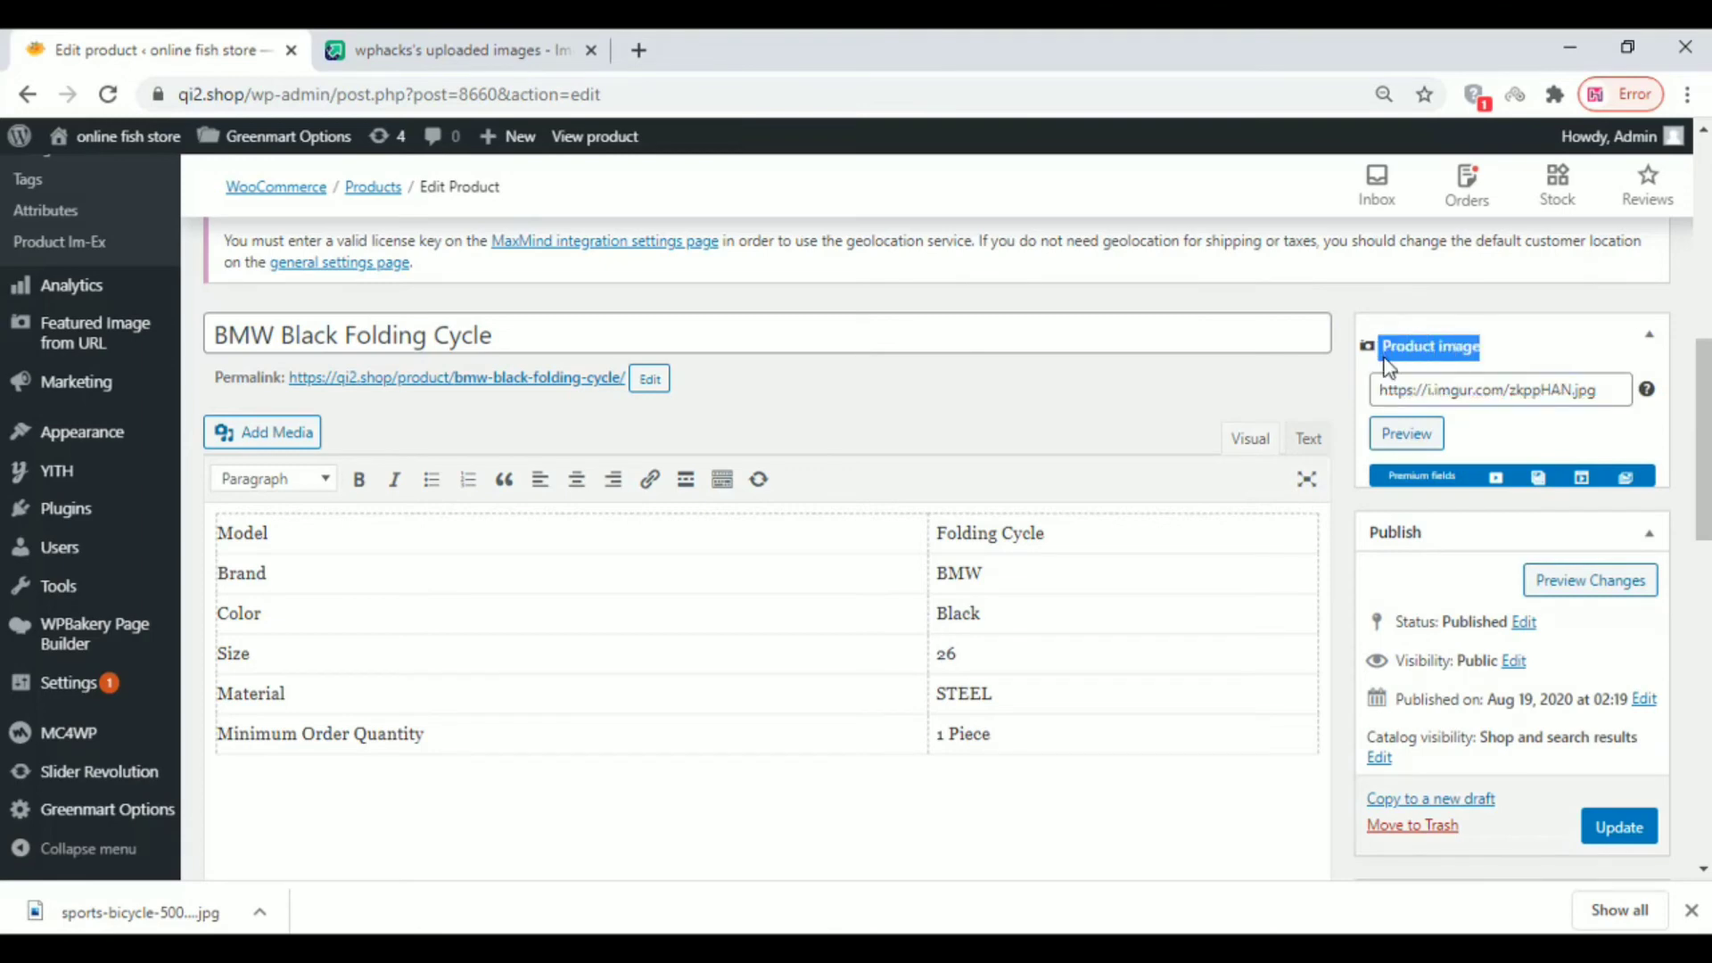
click(1412, 435)
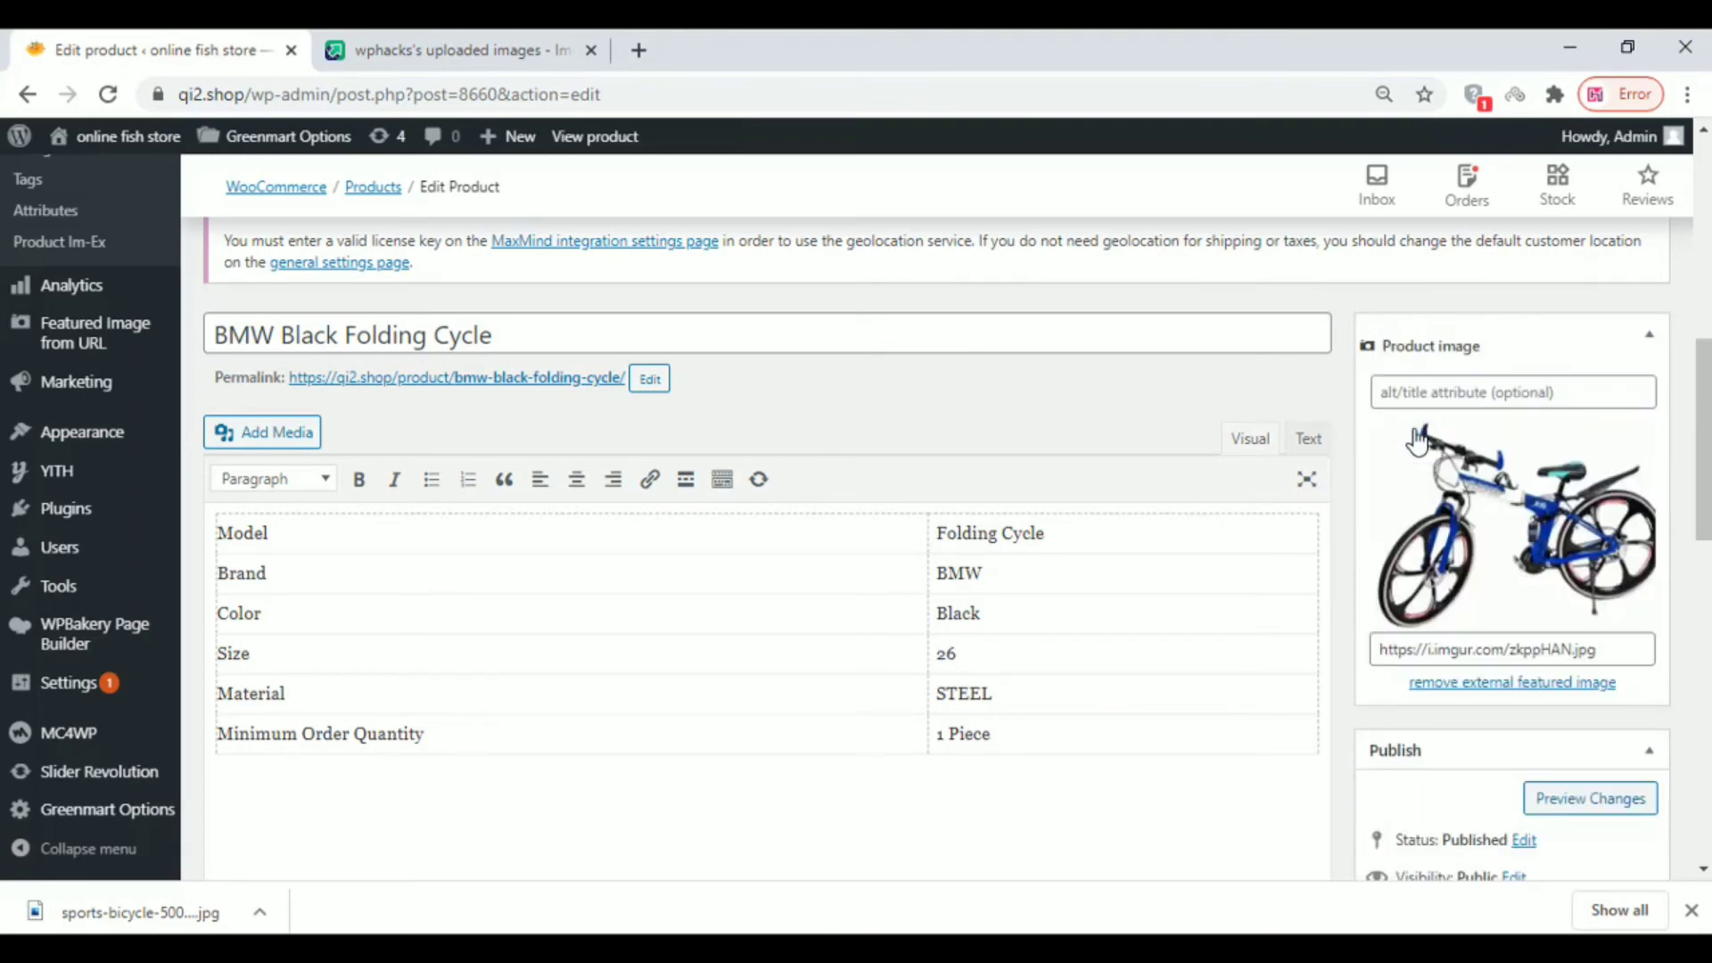
scroll(1417, 441, down, 3)
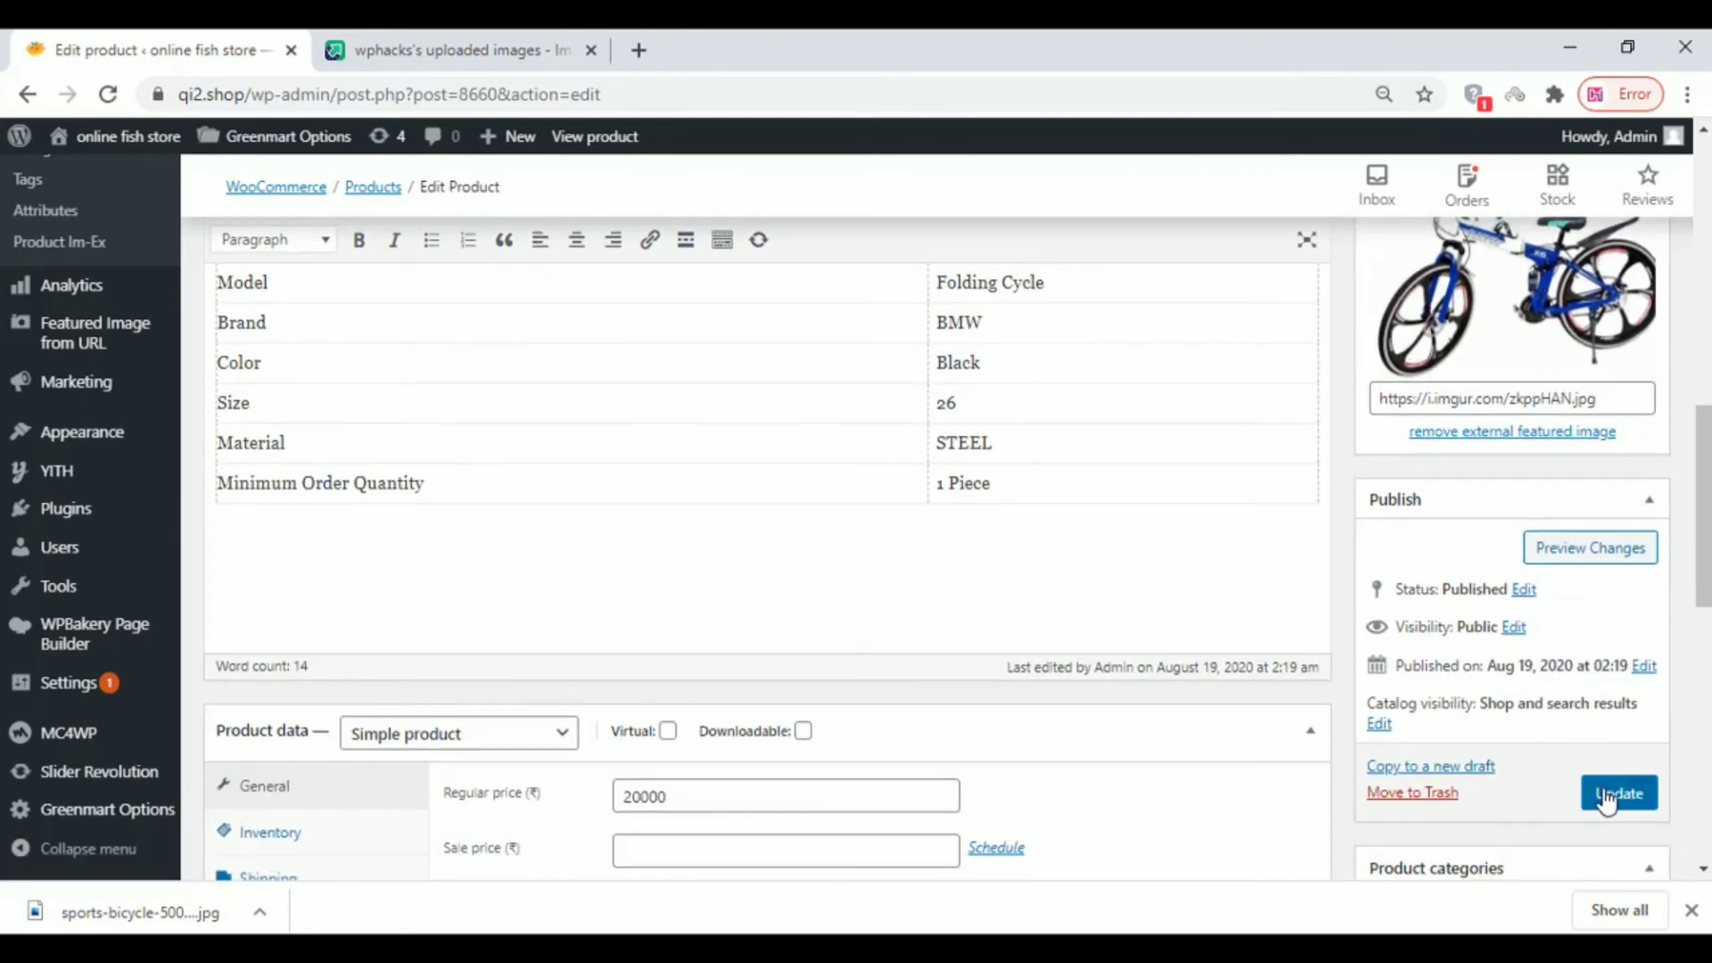
click(1606, 796)
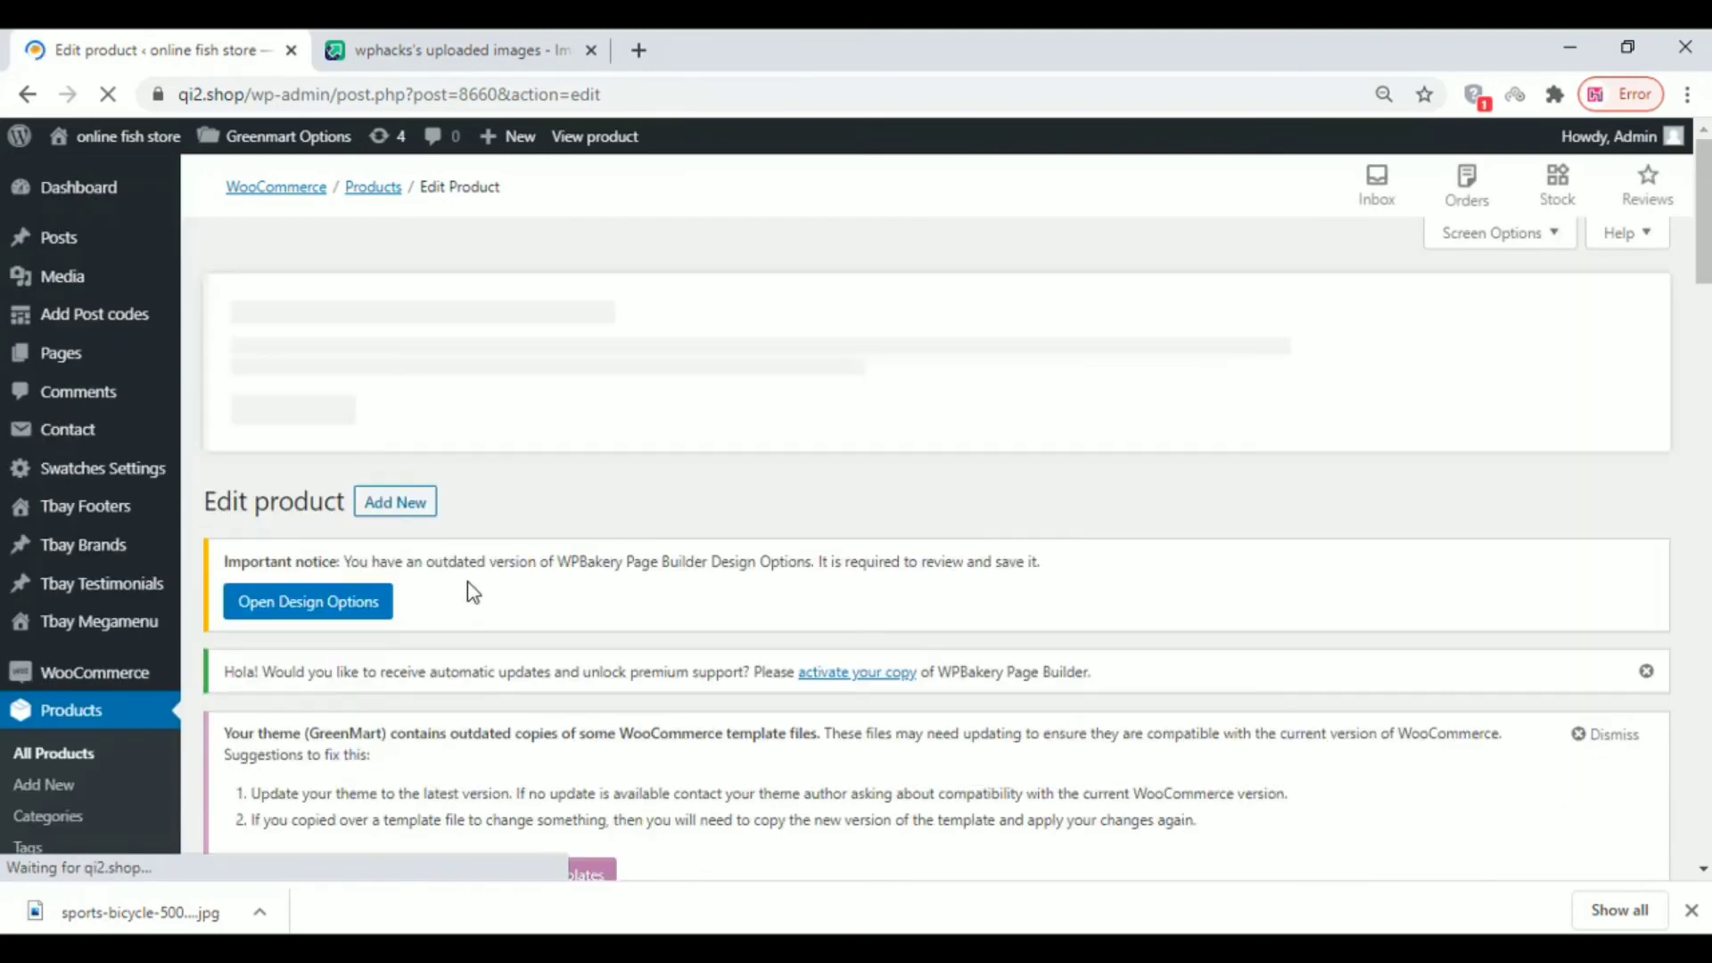
- Open the BMW Black Folding Cycle's View Product link in a new tab
scroll(471, 587, down, 3)
scroll(471, 584, down, 2)
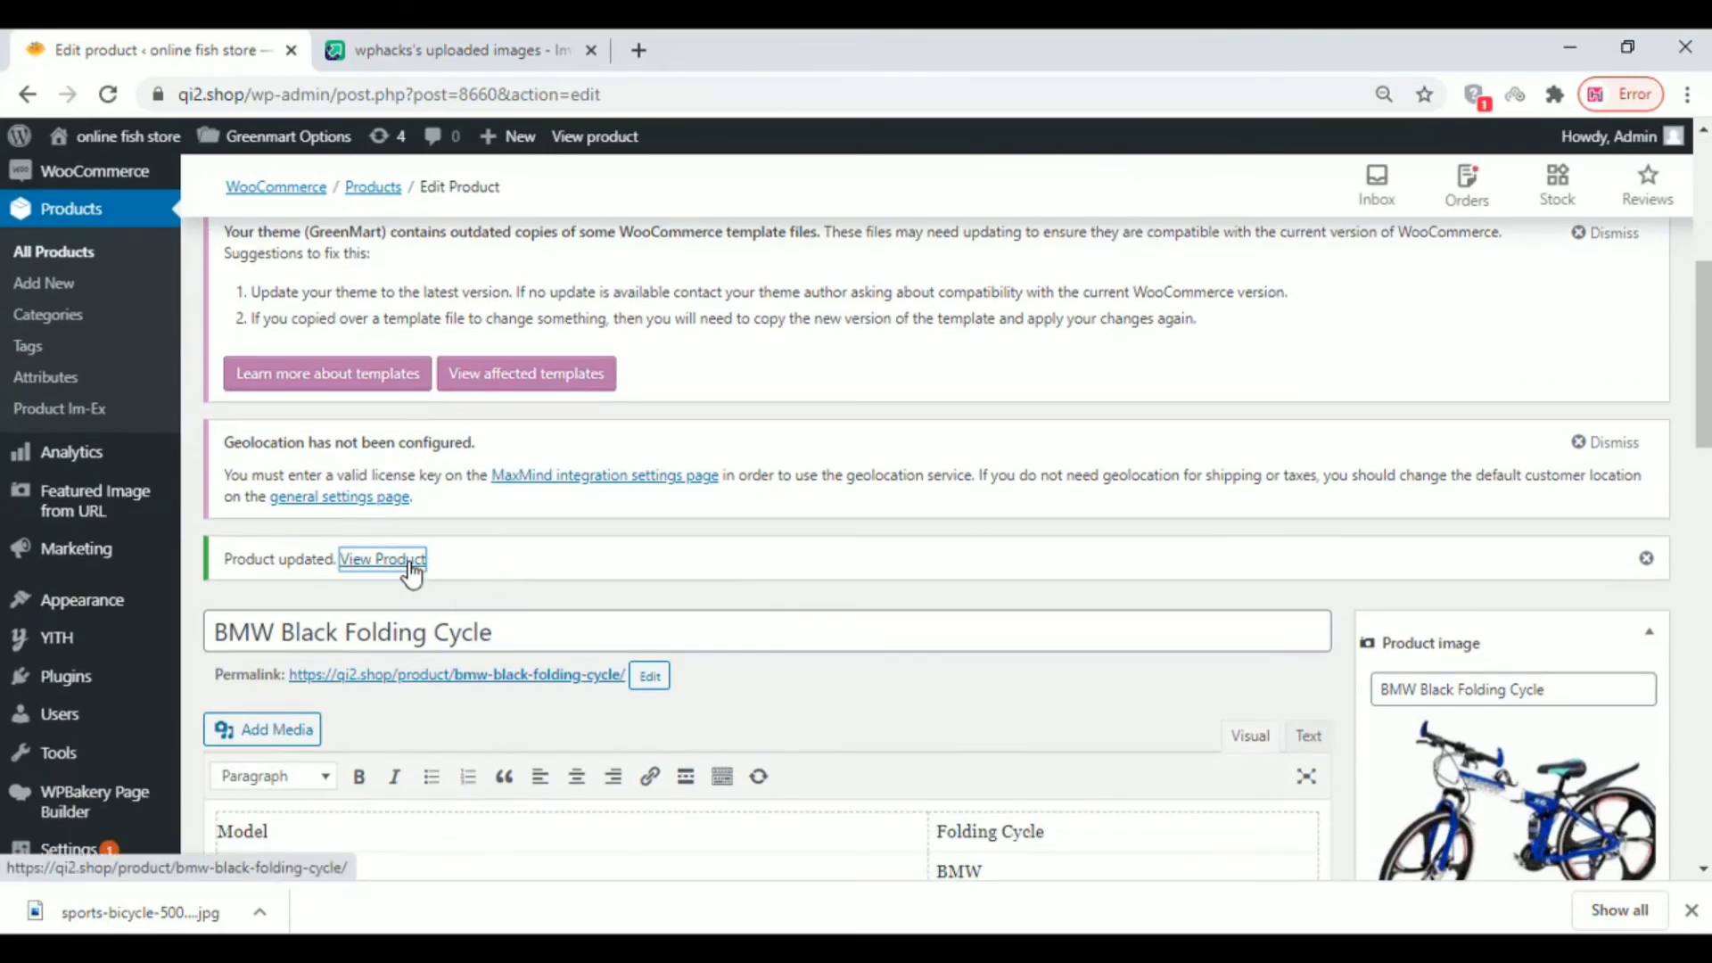
right_click(412, 562)
click(511, 585)
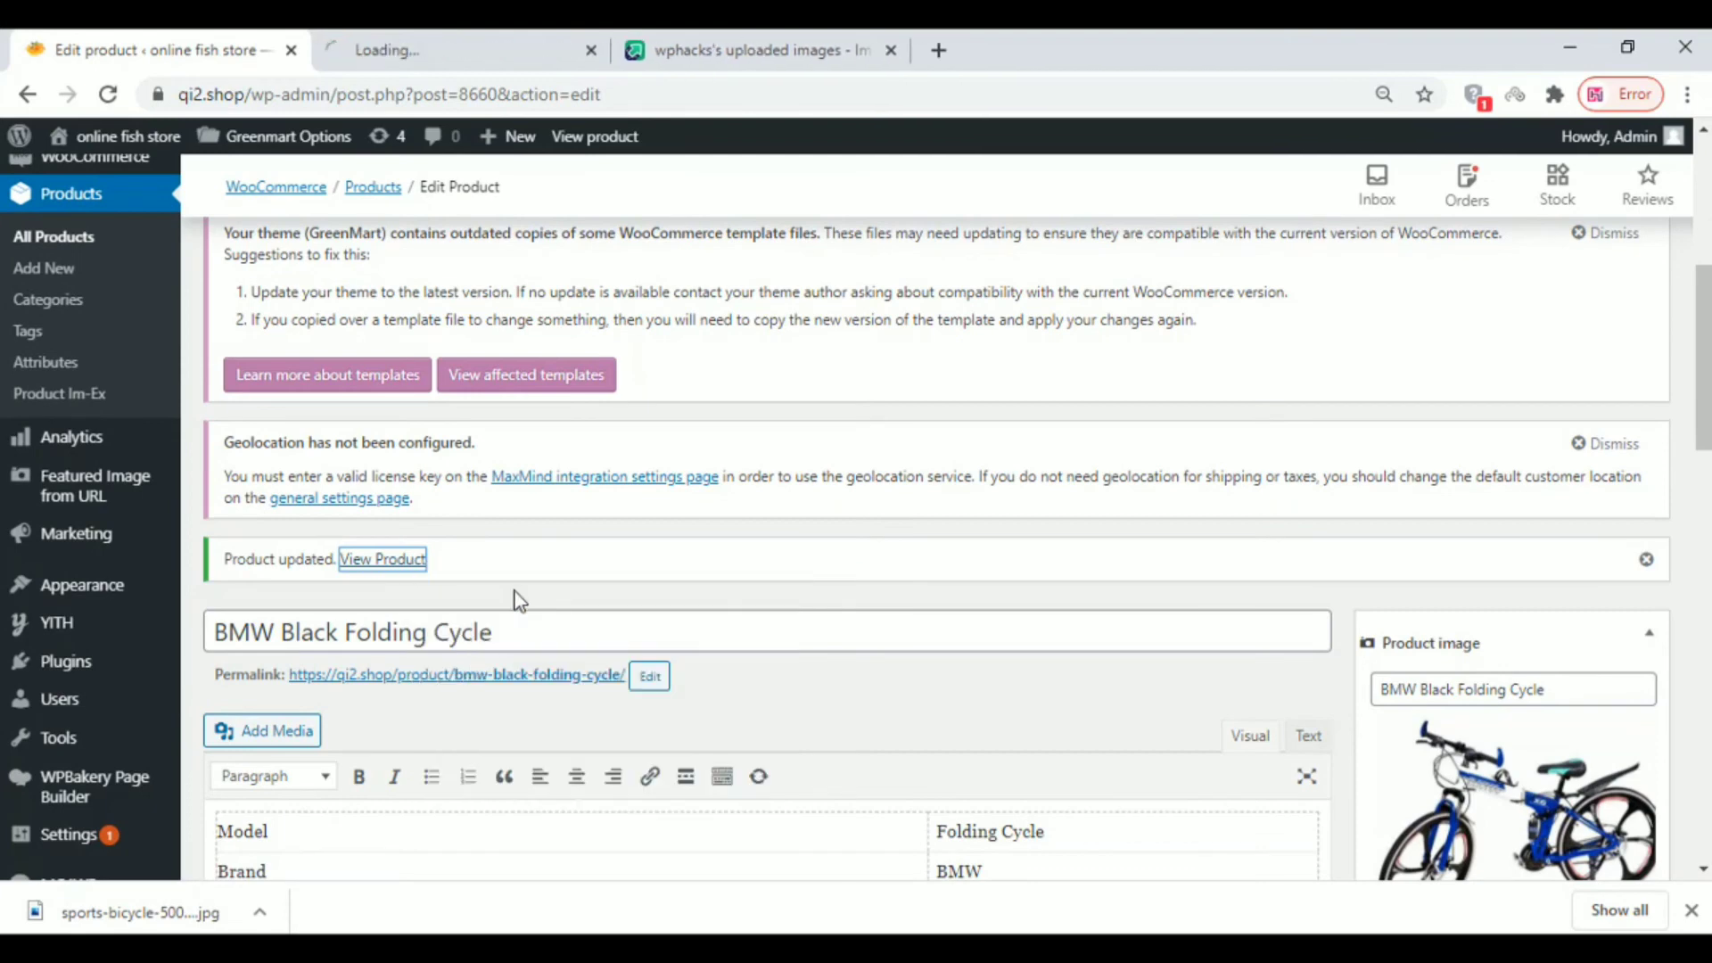